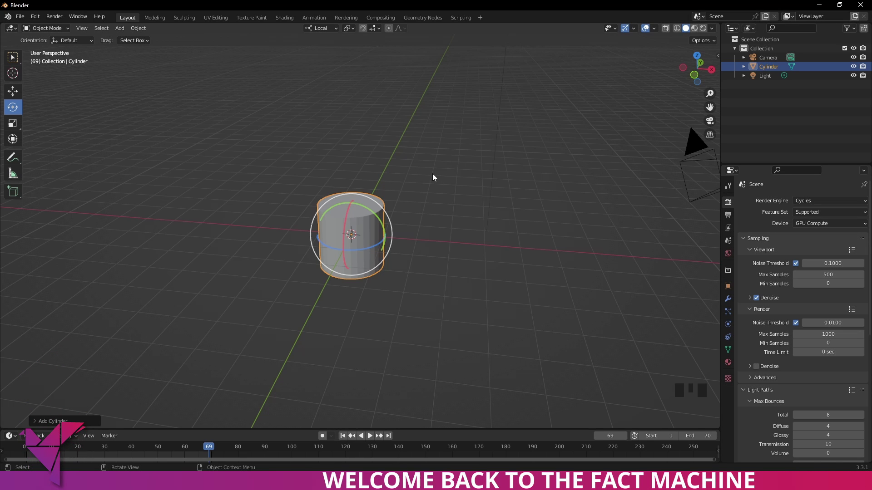
Rotate the cylinder 90° onto its side and switch to Global transform orientation
scroll(432, 186, "up", 2)
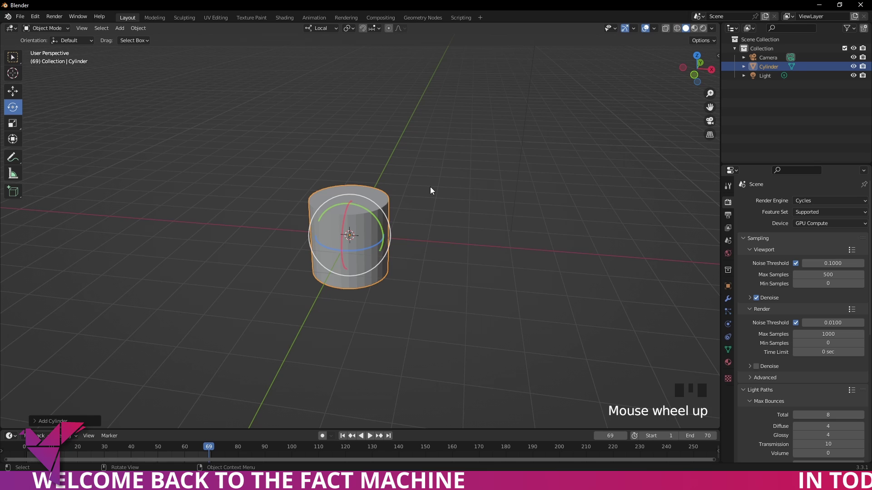
middle_click_drag(429, 187, 418, 170)
scroll(413, 182, "up", 2)
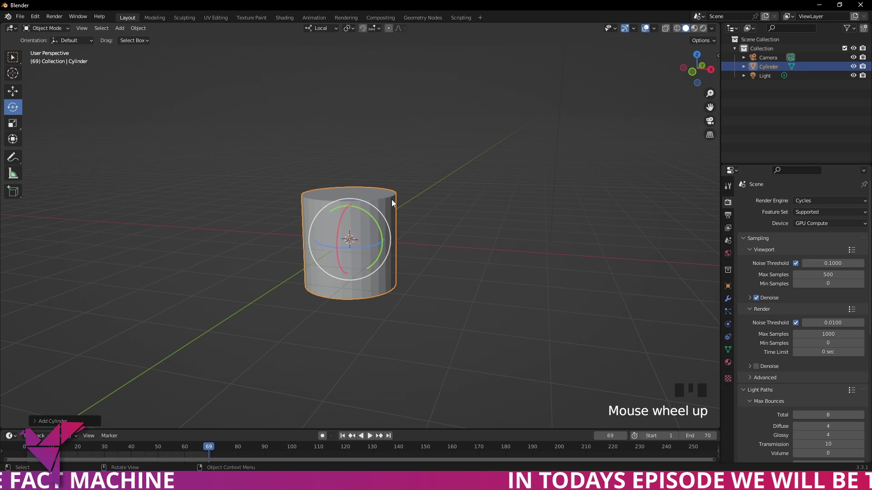
key("r")
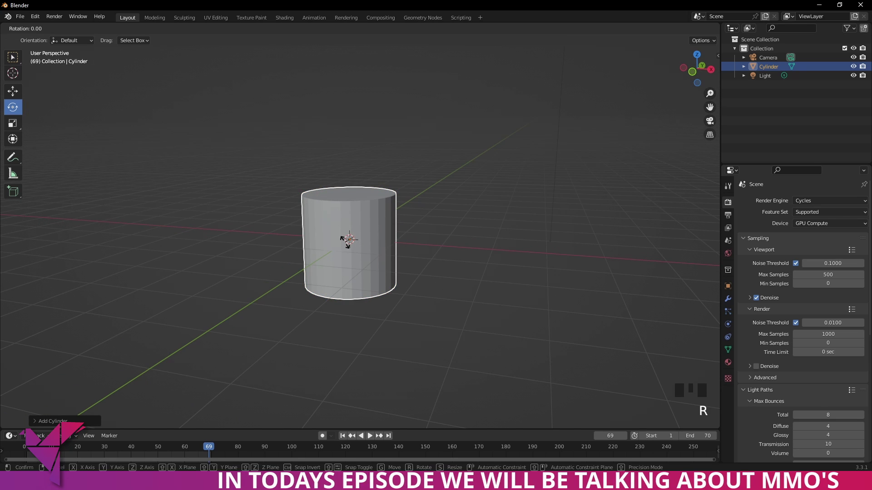
type("90")
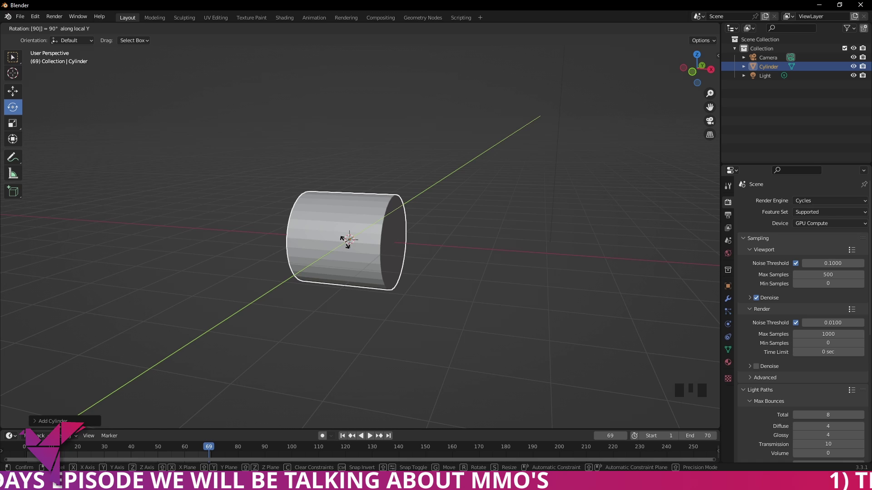
key("Return")
left_click(321, 27)
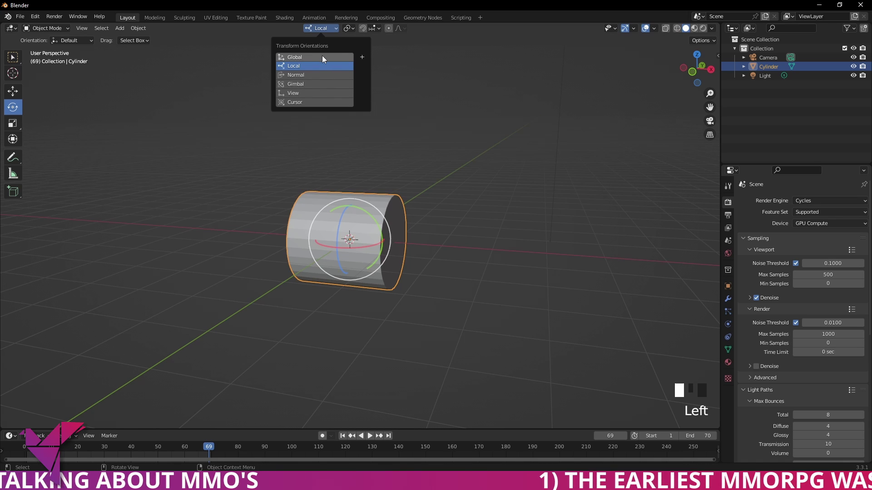
left_click(323, 55)
Stretch the cylinder to double length along X and apply all transforms
key("s")
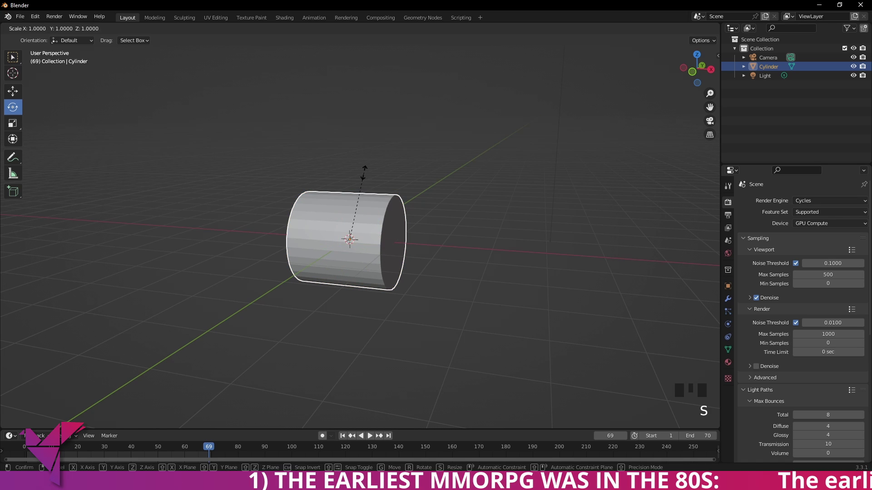
key("x")
left_click(552, 200)
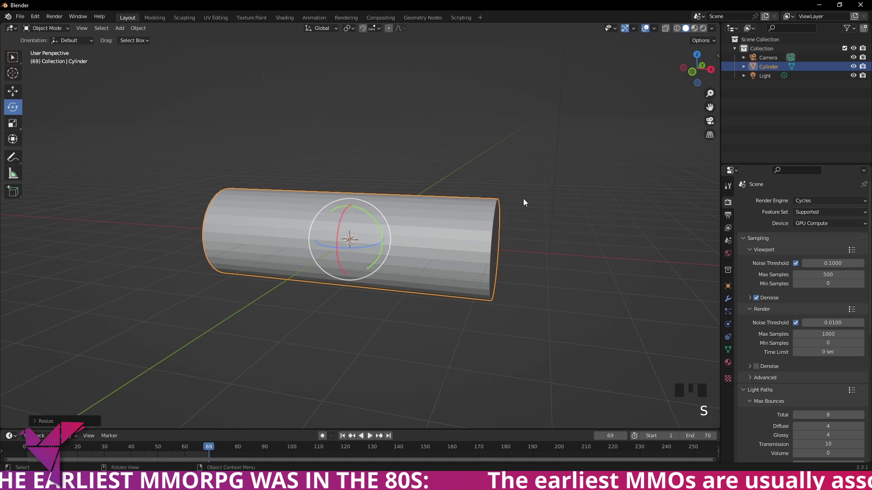
key("ctrl+a")
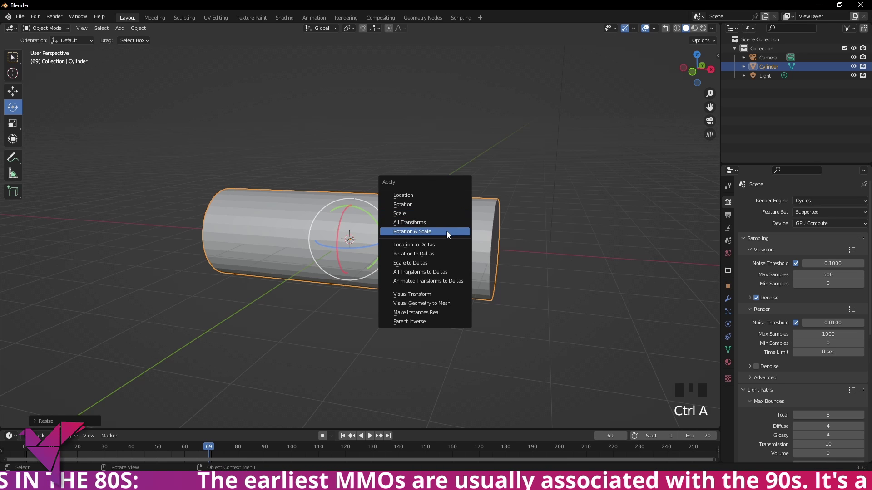
left_click(445, 224)
middle_click_drag(461, 203, 457, 226)
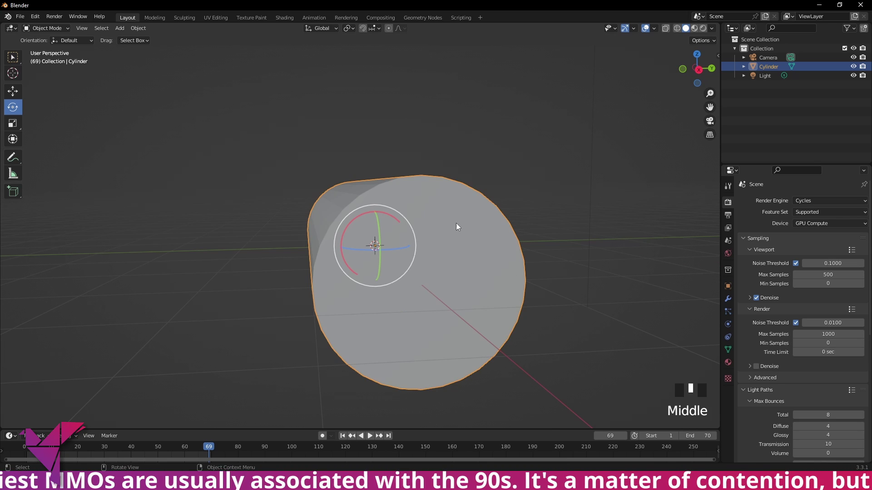
Duplicate the cylinder and shrink the copy to a thinner size
key("shift+d")
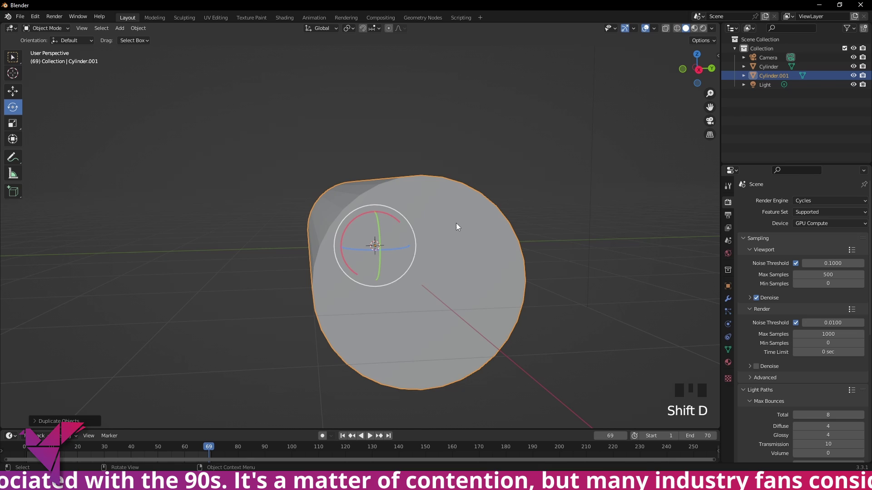
key("s")
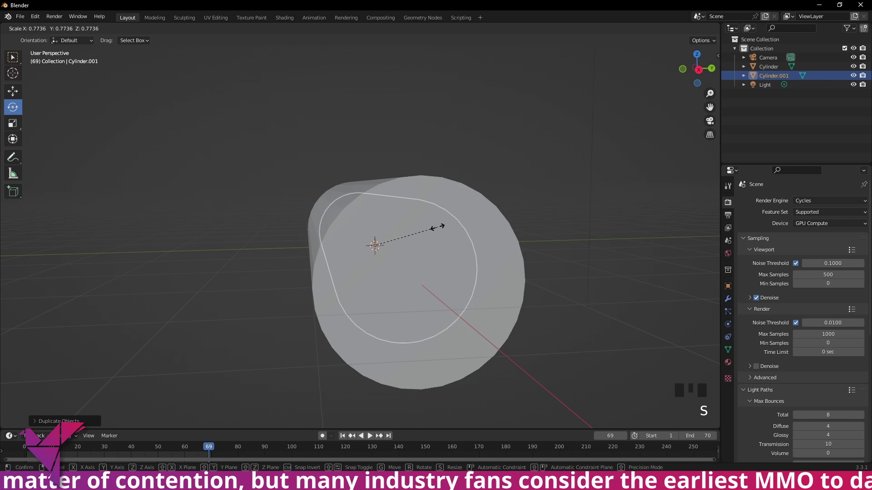
left_click(435, 227)
middle_click_drag(435, 228, 545, 245)
key("s")
left_click(551, 241)
scroll(540, 151, "down", 3)
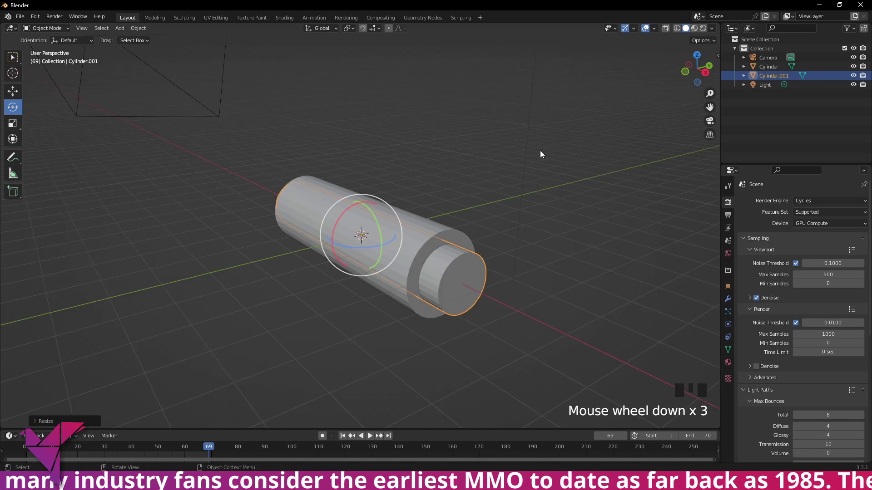
middle_click_drag(540, 151, 511, 168)
Lengthen the duplicate along X so it protrudes from both ends
key("s")
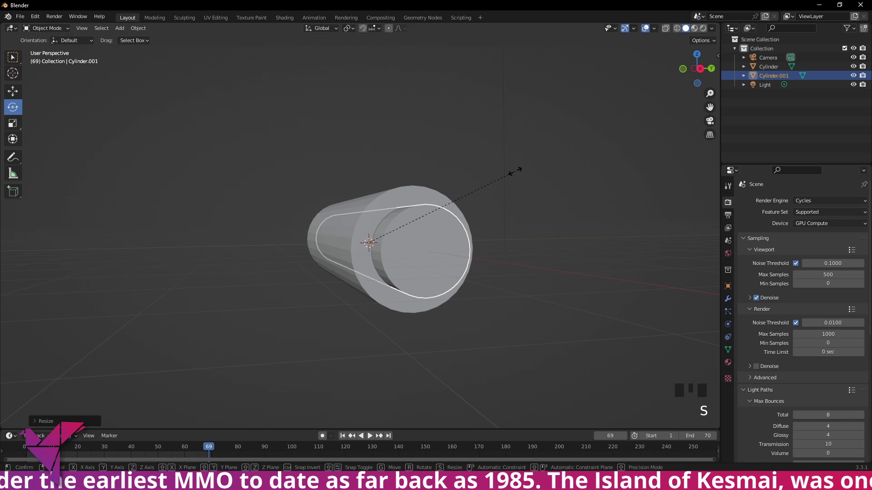
key("x")
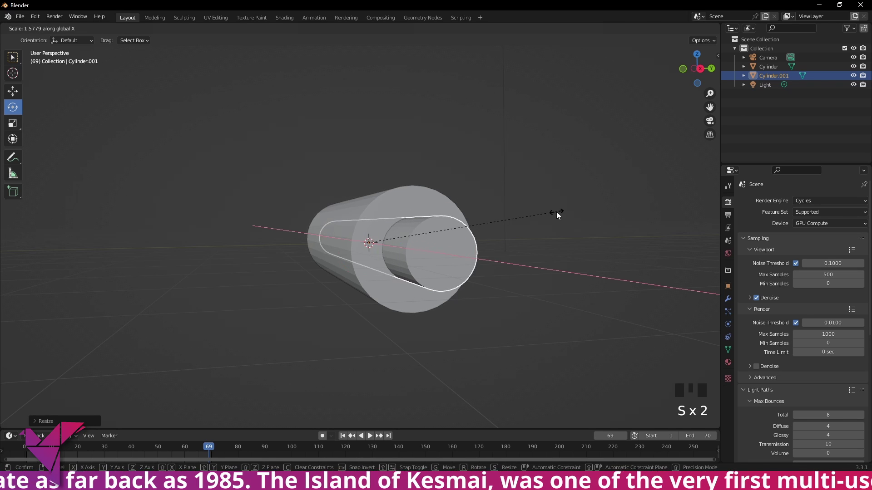
left_click(557, 211)
left_click(506, 163)
middle_click_drag(506, 163, 540, 175)
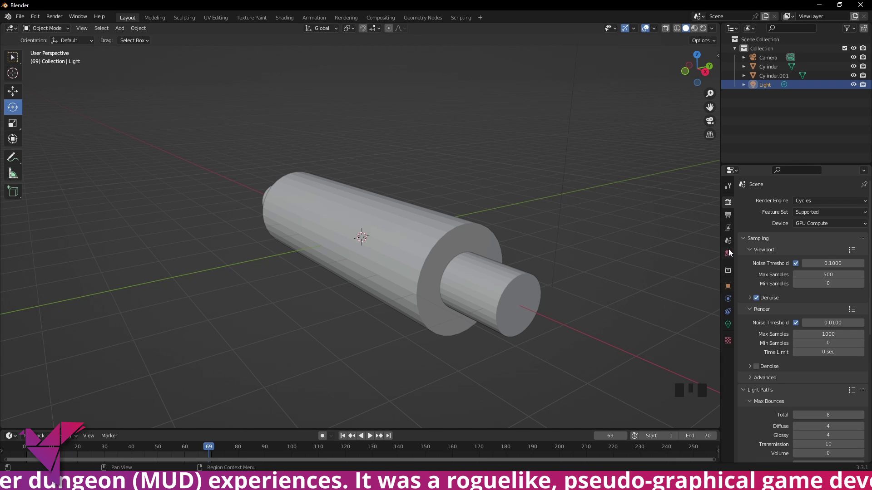
Add a Boolean Difference modifier with Cylinder.001 as object, then hide Cylinder.001
left_click(447, 228)
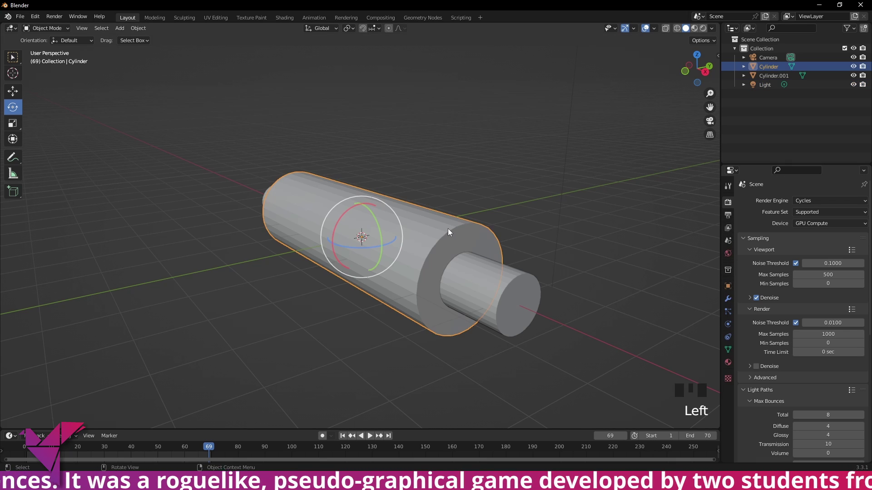
middle_click_drag(568, 222, 481, 219)
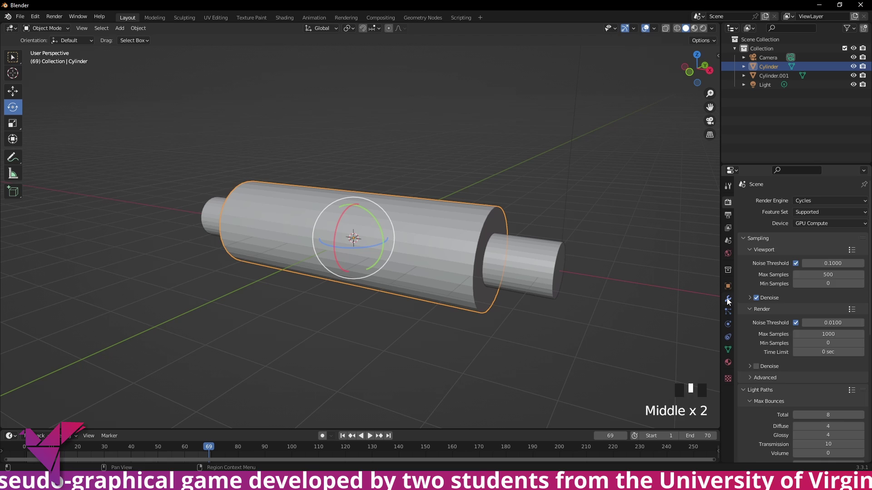
left_click(728, 299)
left_click(784, 200)
left_click(698, 246)
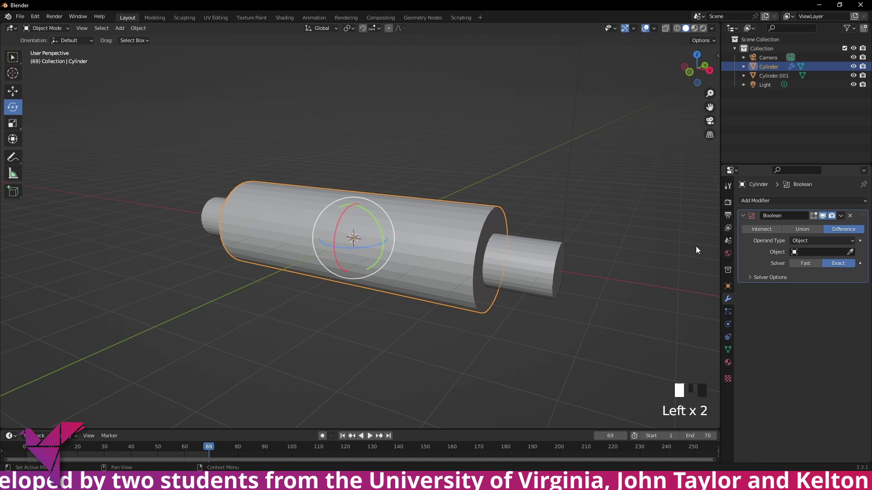
left_click(849, 252)
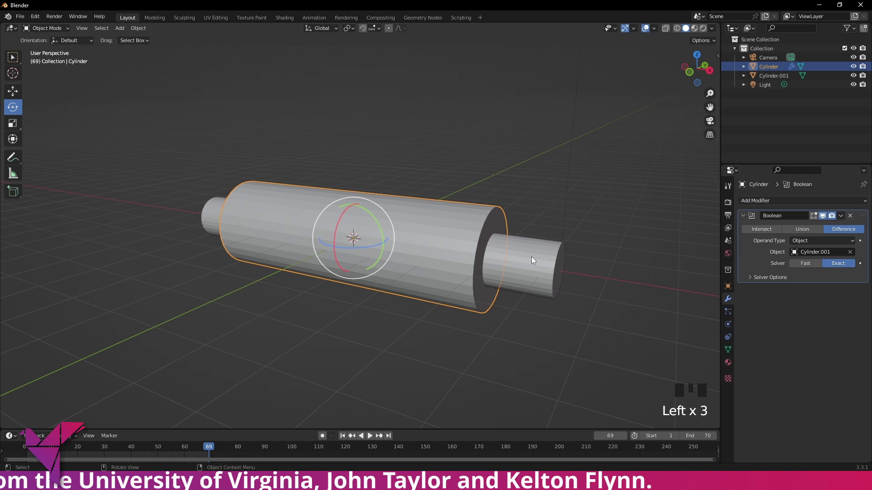
left_click(853, 75)
left_click(509, 127)
scroll(457, 132, "up", 2)
middle_click_drag(457, 131, 478, 231)
Add a UV sphere and shrink it to fit the tube's bore
key("shift+a")
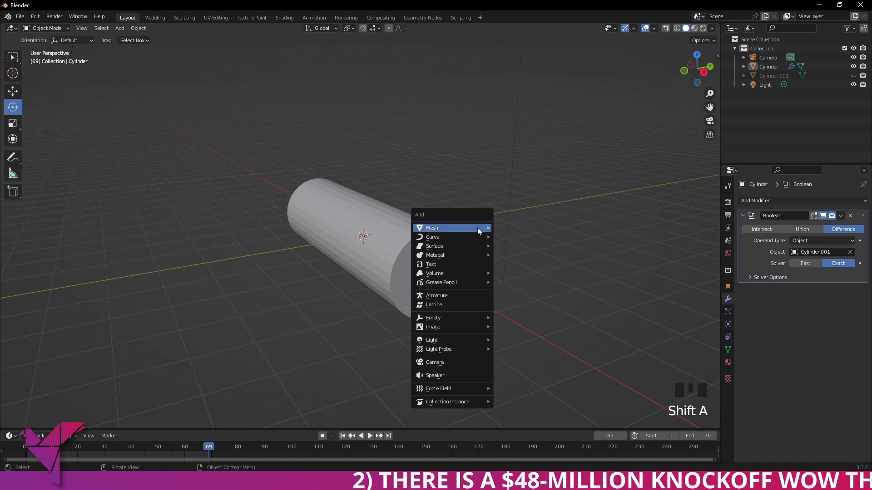
mouse_move(478, 228)
left_click(535, 256)
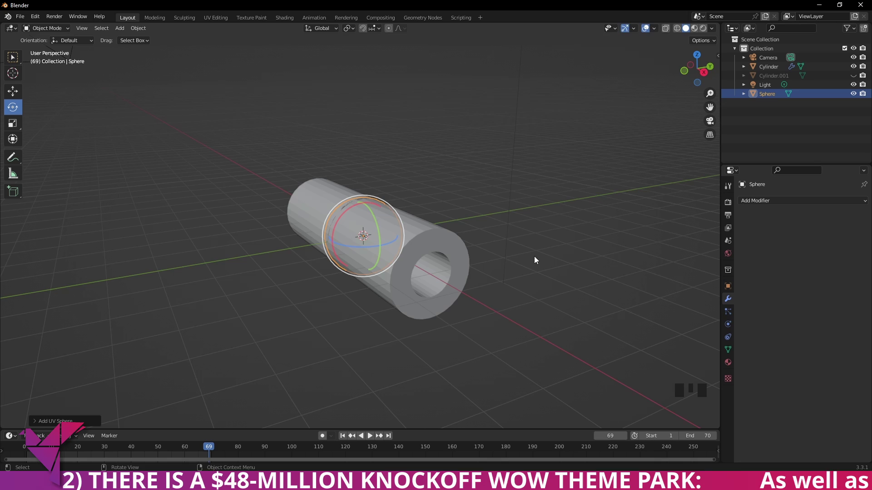
middle_click_drag(534, 256, 540, 236)
key("g")
left_click(70, 236)
middle_click_drag(69, 236, 568, 218)
key("s")
left_click(526, 243)
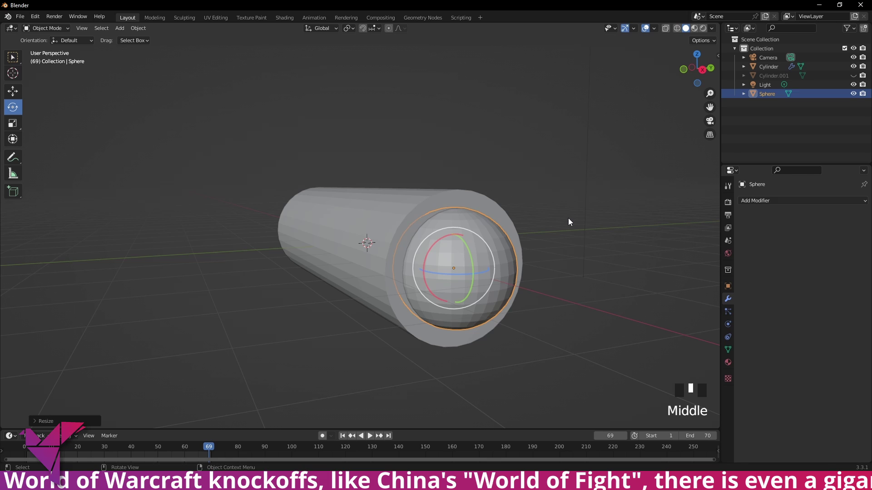
Slide the sphere along X to the tube's open end
key("g")
key("x")
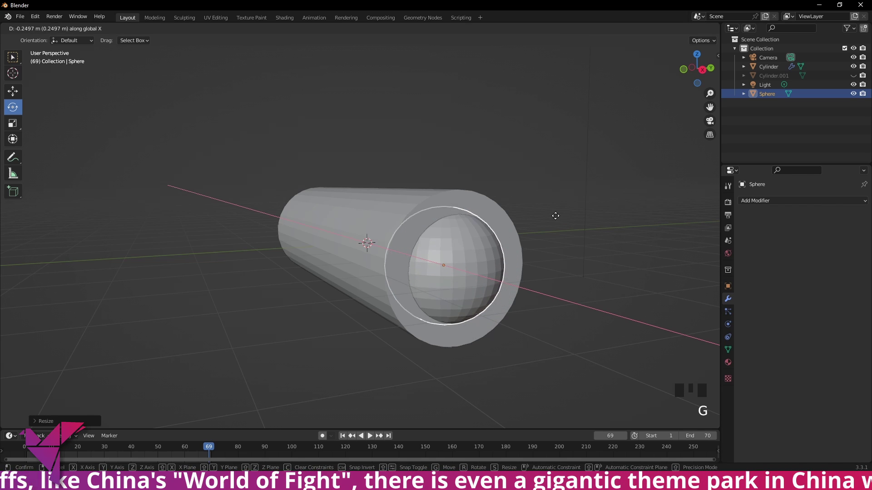
left_click(541, 209)
middle_click_drag(541, 208, 385, 201)
middle_click_drag(434, 222, 549, 163)
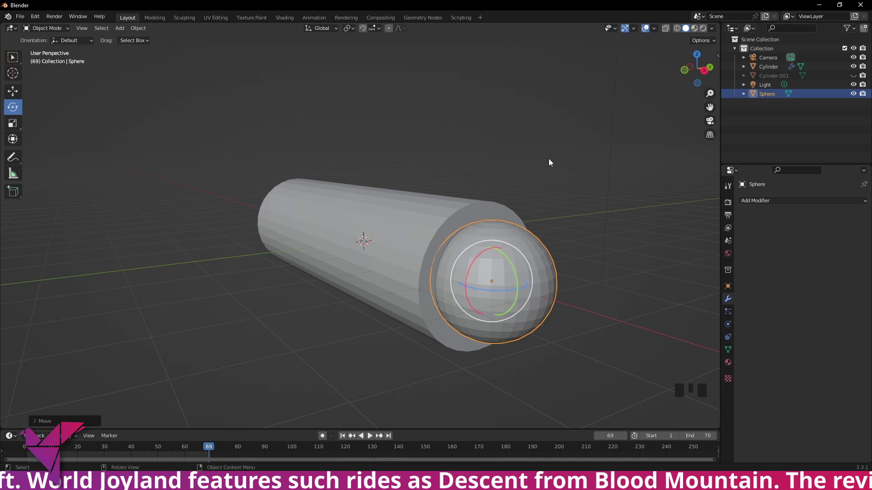
left_click(561, 162)
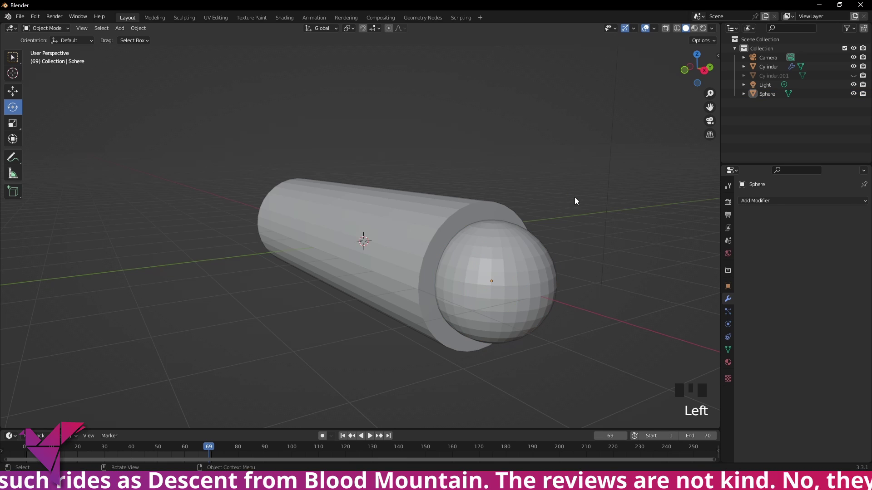
middle_click_drag(574, 199, 554, 222)
Place the sphere at the tube's centre and keyframe its location at frame 0
left_click(553, 232)
key("g")
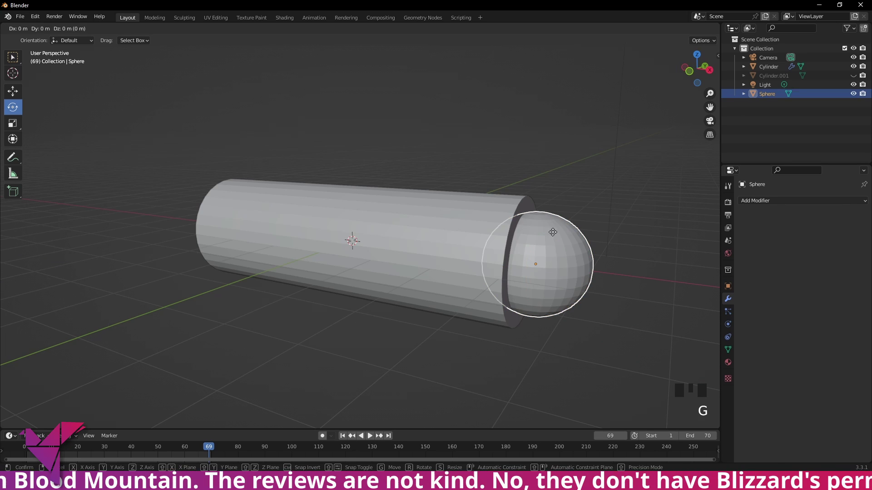
left_click(370, 219)
middle_click_drag(370, 219, 390, 237)
left_click_drag(623, 435, 586, 436)
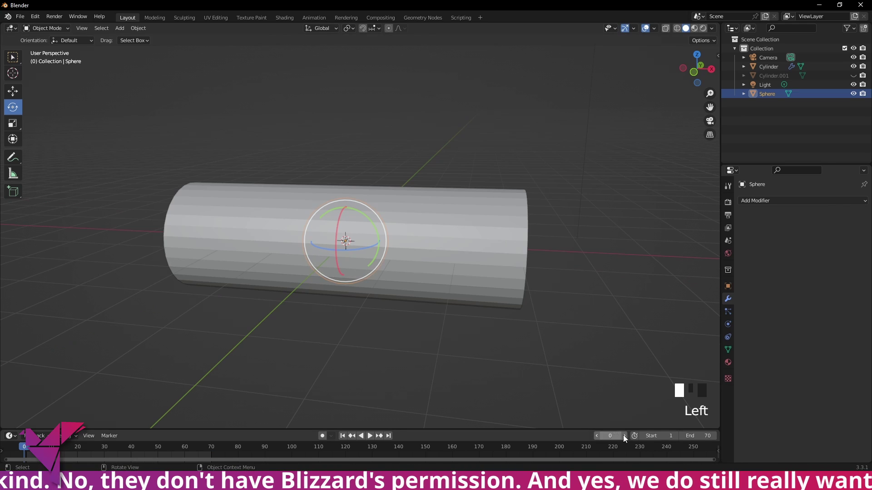
key("i")
left_click(487, 271)
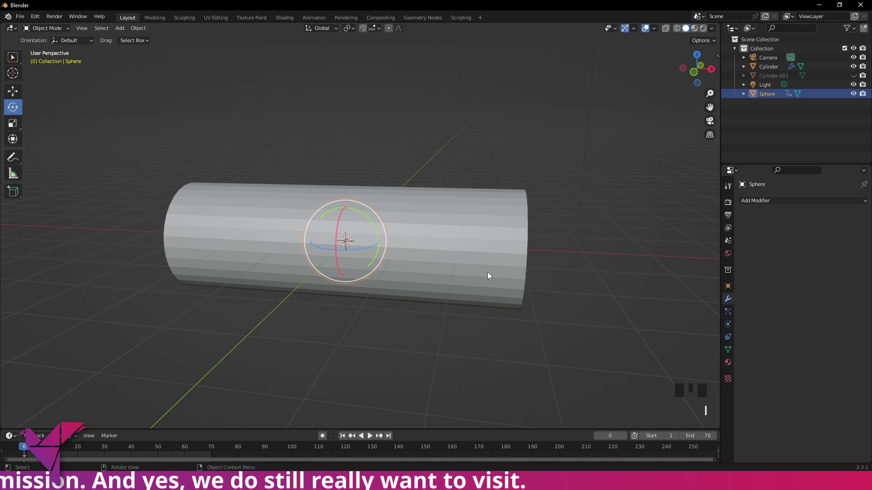
At frame 60, move the sphere right of the cylinder and keyframe its location
left_click(183, 449)
key("g")
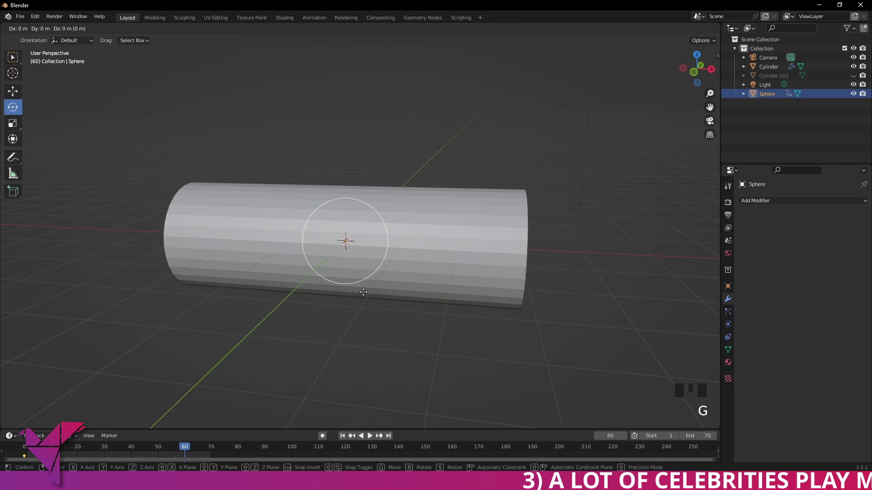
left_click(648, 308)
middle_click_drag(648, 308, 586, 290, "shift")
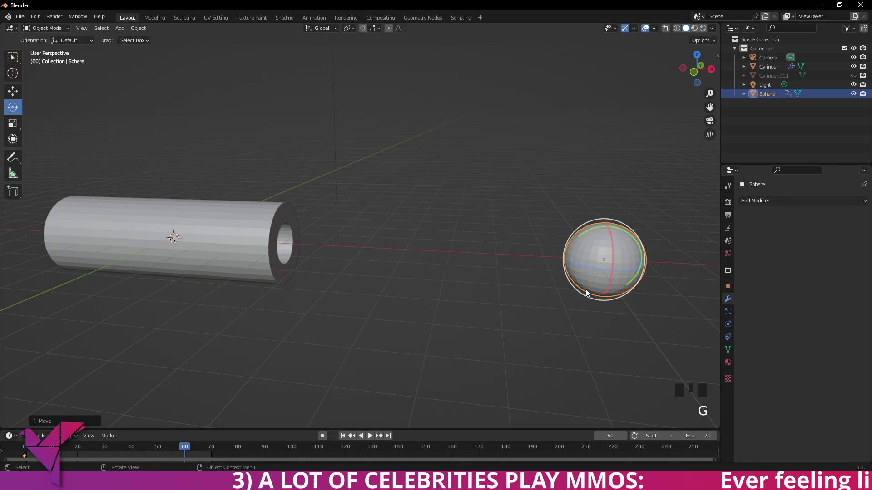
key("i")
left_click(584, 290)
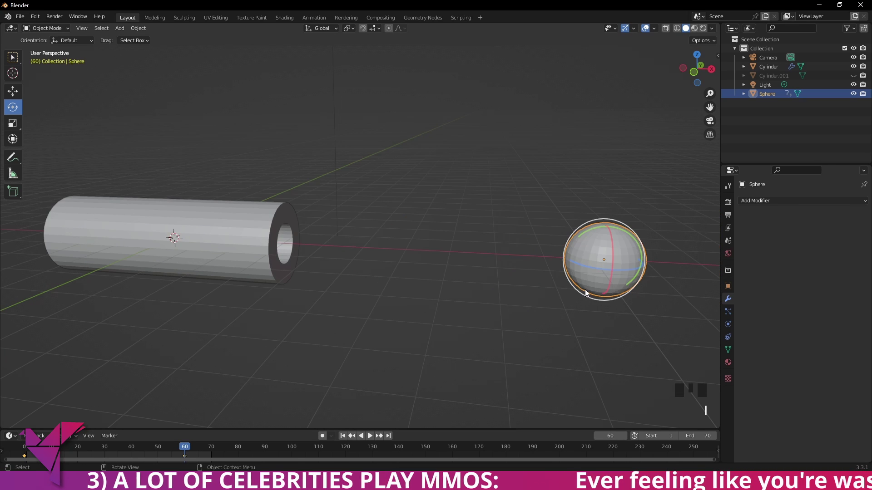
Give the sphere's keyframes an easing interpolation and preview the animation
left_click(20, 447)
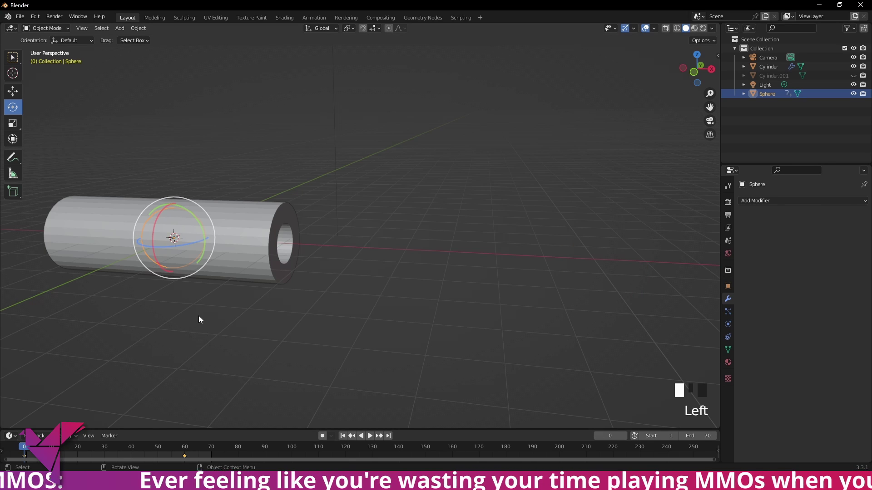
key("space")
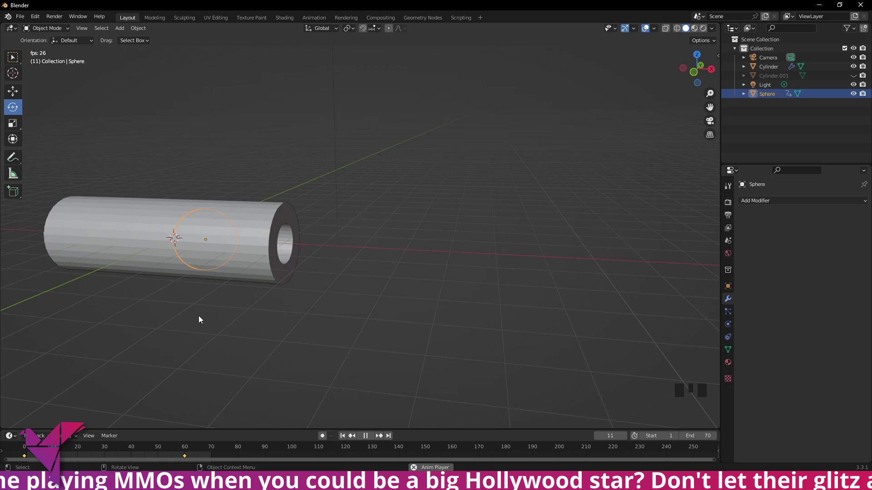
left_click(366, 436)
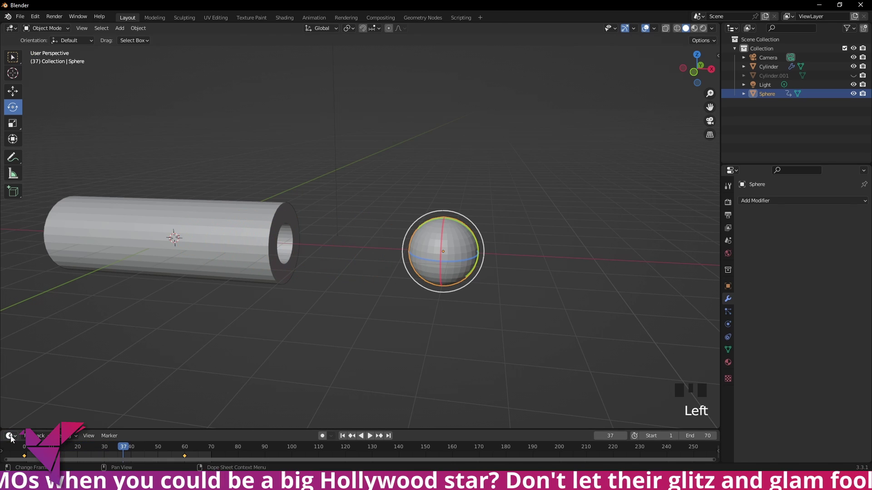
right_click(82, 454)
right_click(110, 455)
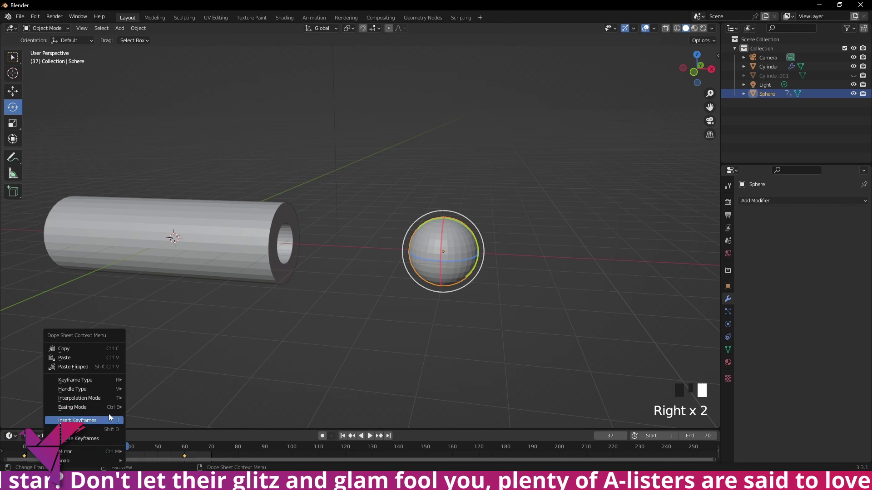
mouse_move(108, 399)
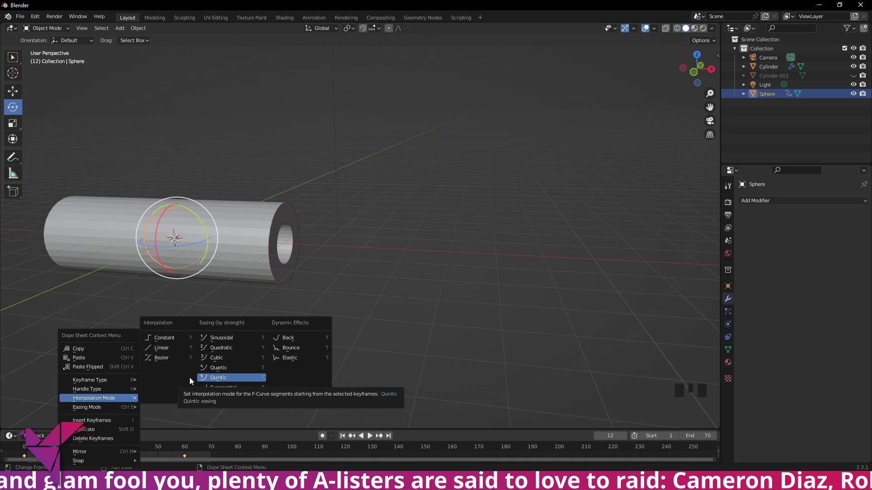
left_click(233, 390)
key("space")
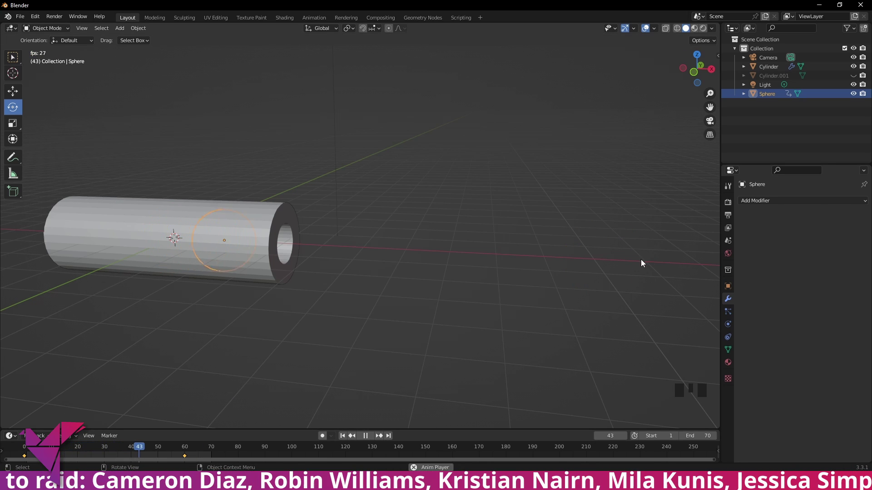
key("space")
Move the end keyframe earlier in the timeline
key("Left")
key("Left")
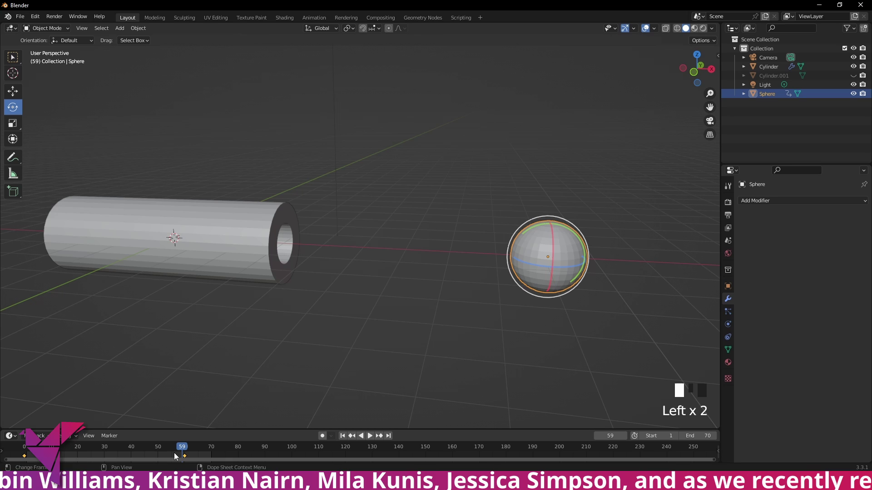
double_click(186, 457)
left_click_drag(184, 457, 145, 457)
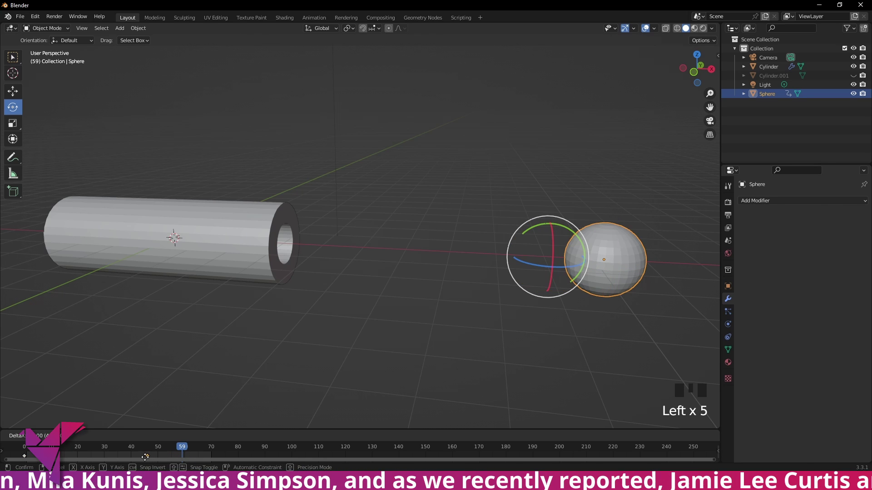
key("space")
key("space")
Apply the cylinder's Boolean modifier permanently
middle_click_drag(144, 427, 600, 230)
left_click(337, 209)
left_click(841, 216)
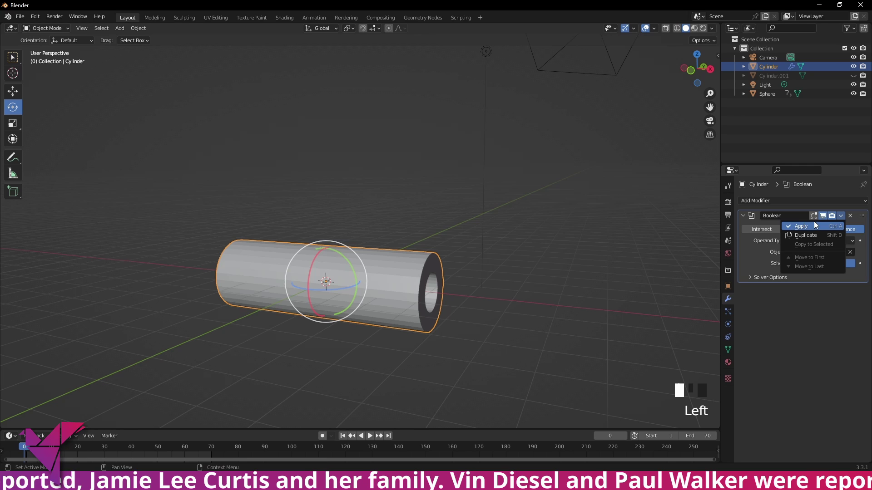
left_click(816, 226)
Add a Cast modifier to the tube with Sphere as its target object
left_click(792, 201)
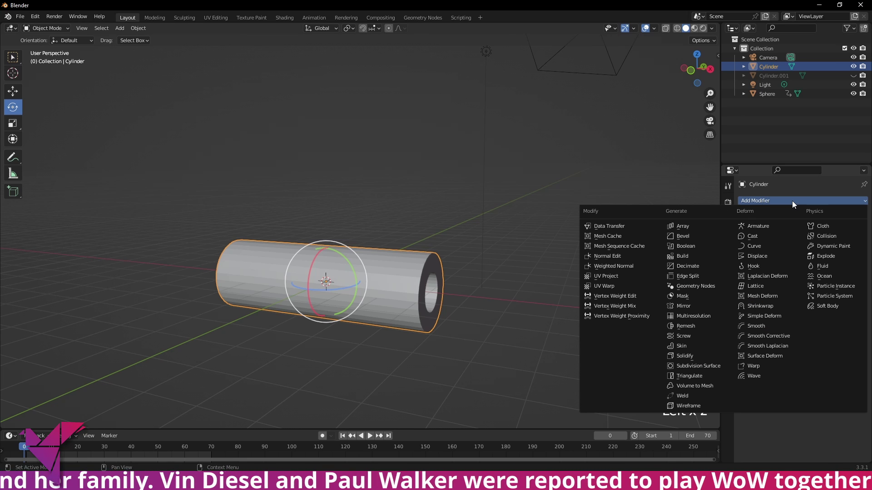
left_click(766, 234)
middle_click_drag(562, 274, 556, 256)
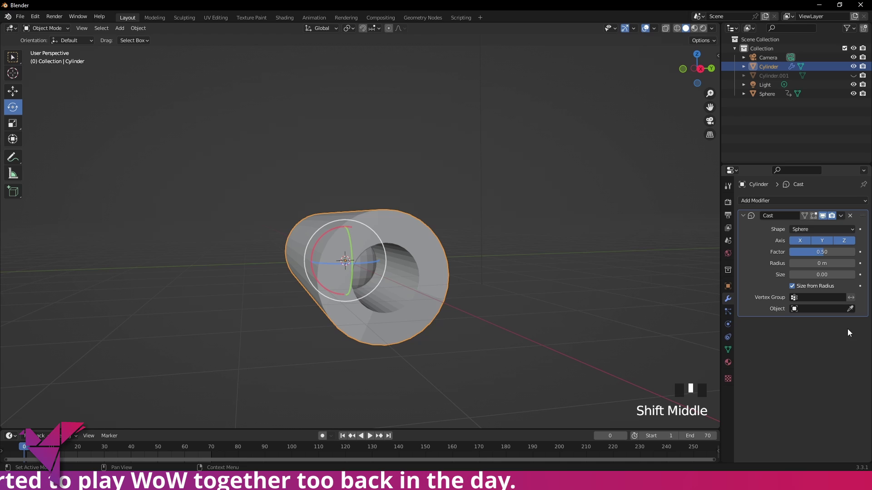
left_click(850, 309)
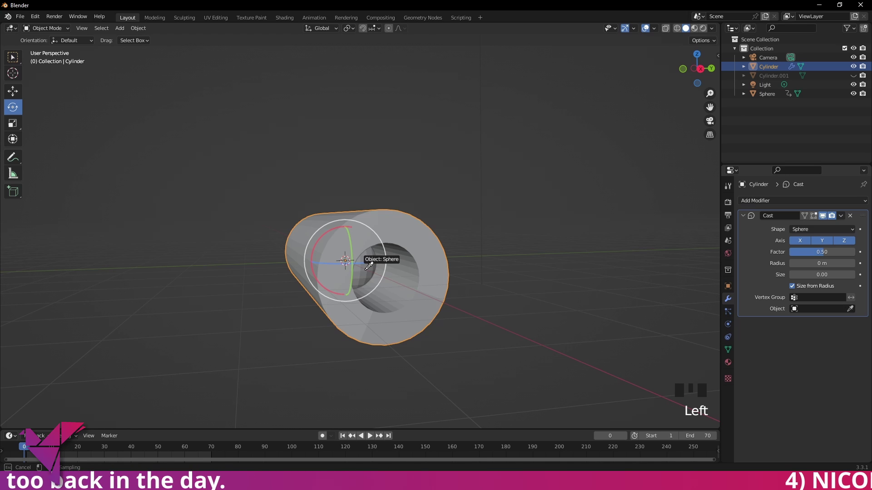
left_click(364, 271)
middle_click_drag(493, 263, 268, 420)
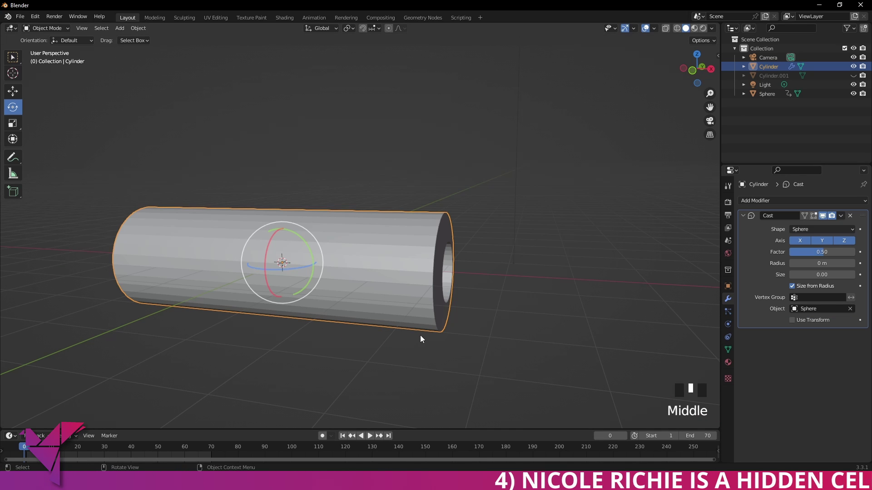
Play the animation to watch the tube bulge as the sphere passes
key("space")
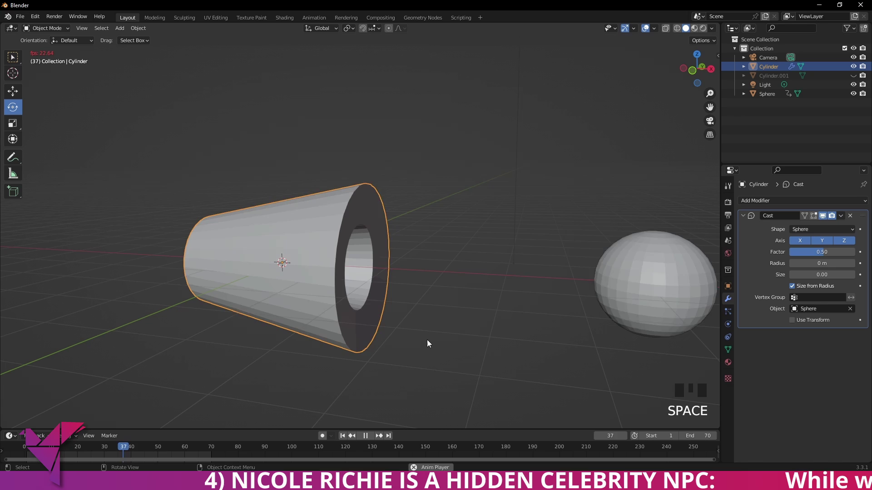
scroll(432, 343, "down", 4)
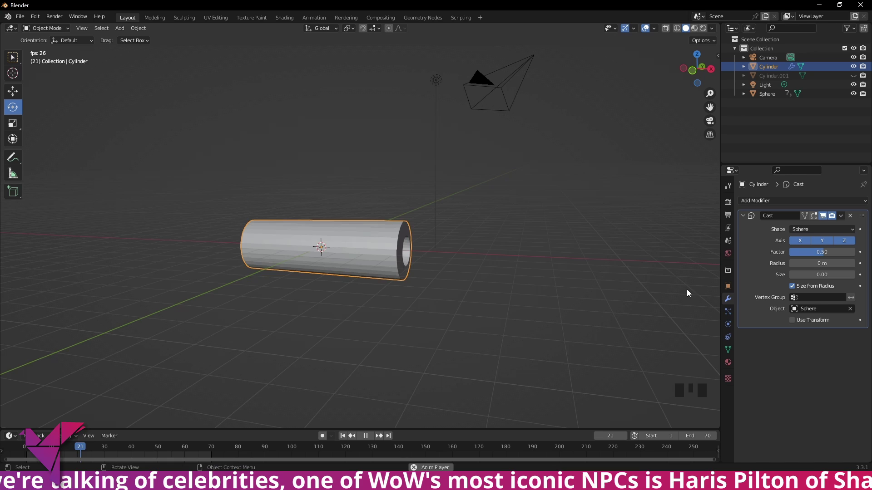
key("space")
middle_click_drag(685, 292, 478, 282)
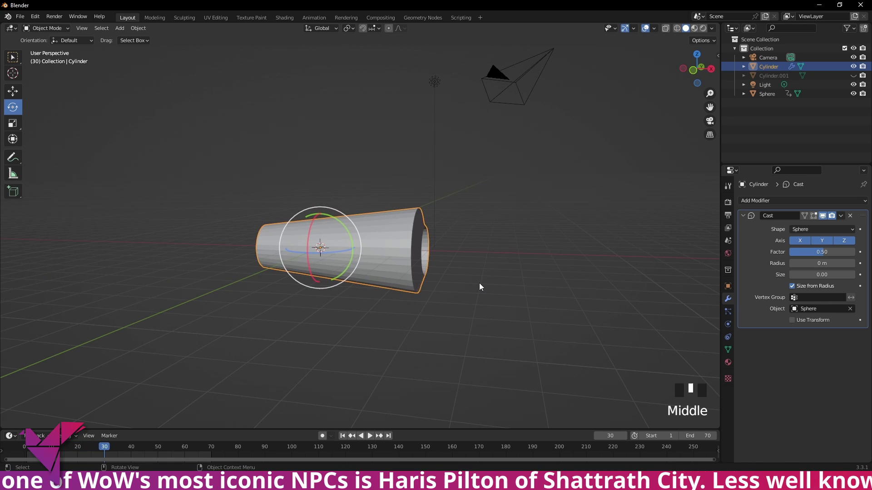
key("space")
Delete the Cast modifier and enter Edit Mode on the cylinder
left_click(478, 282)
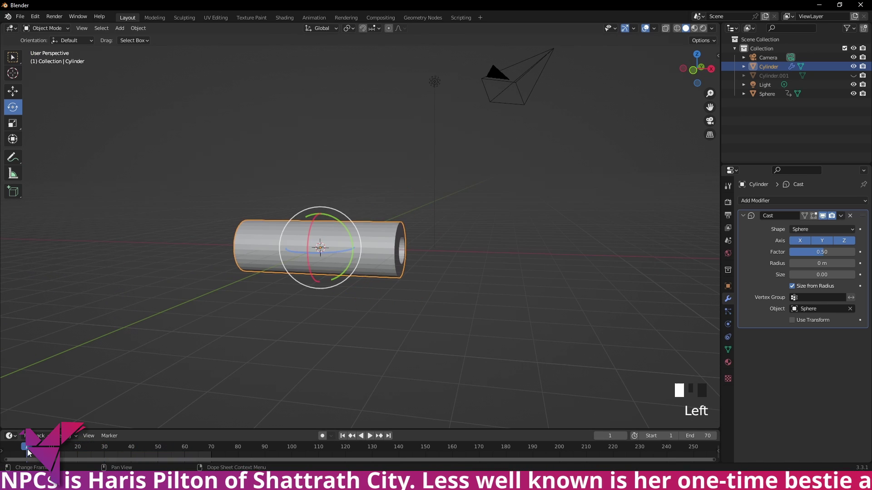
key("ctrl+x")
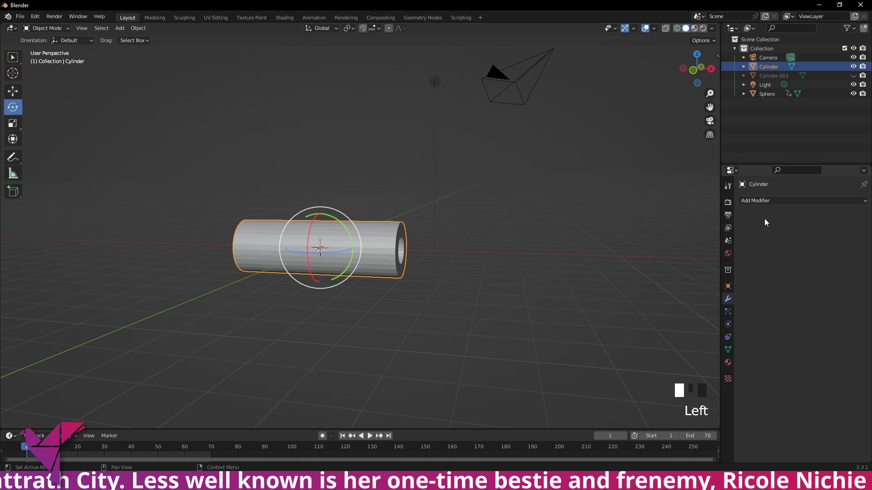
key("Tab")
Add about 15 evenly spaced loop cuts along the tube, then return to Object Mode
middle_click_drag(411, 252, 358, 276)
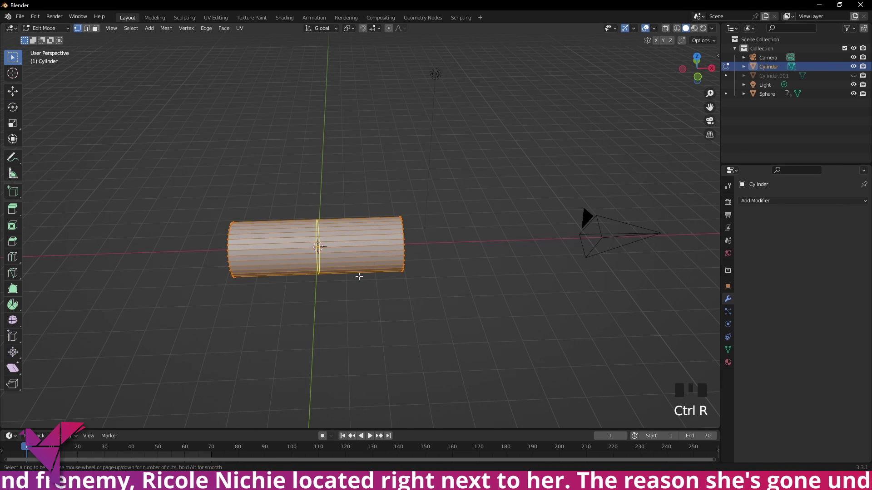
scroll(359, 277, "up", 8)
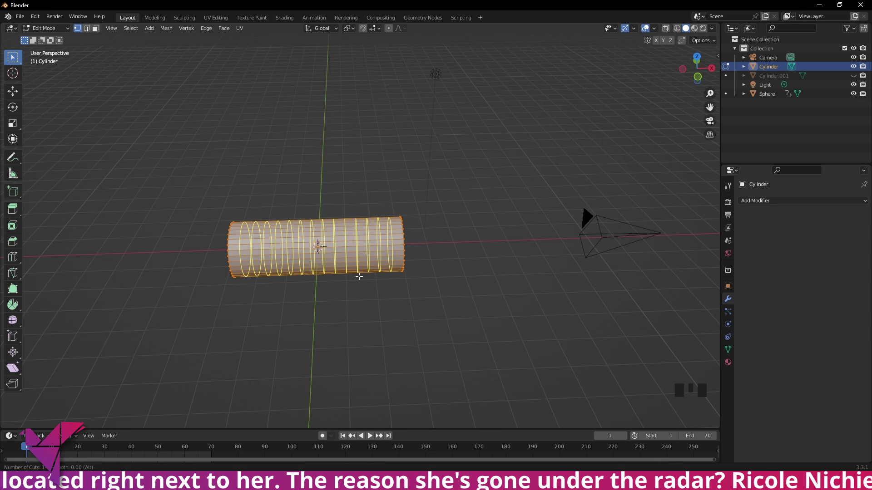
left_click(359, 276)
right_click(359, 276)
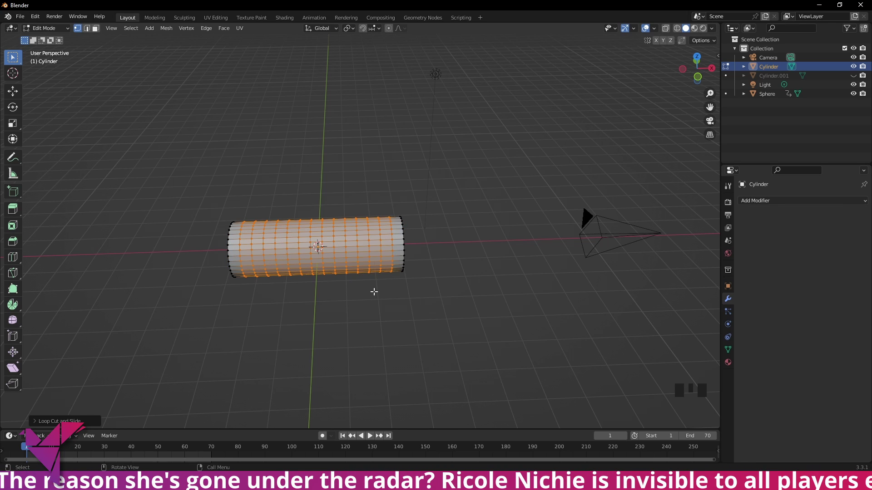
key("Tab")
middle_click_drag(402, 290, 377, 268)
scroll(377, 273, "up", 2)
Add a Cast modifier to the loop-cut tube targeting Sphere
left_click(755, 201)
left_click(745, 232)
left_click(850, 309)
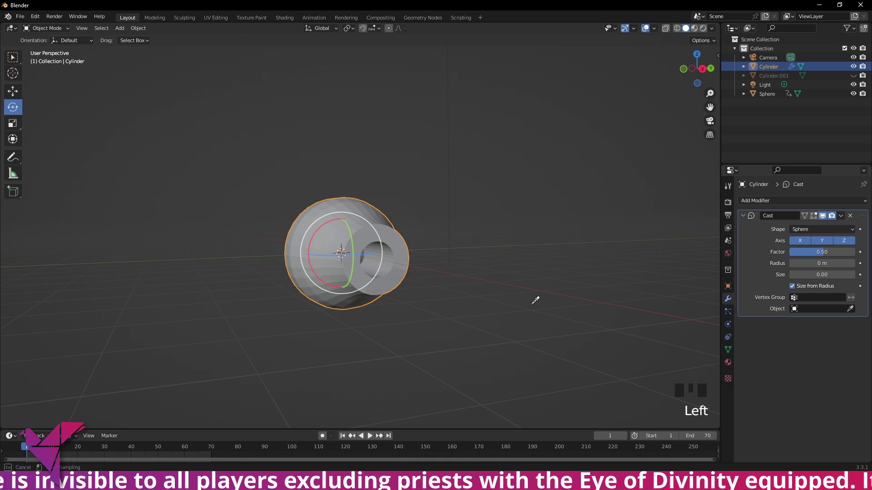
middle_click_drag(424, 249, 359, 243)
left_click(359, 243)
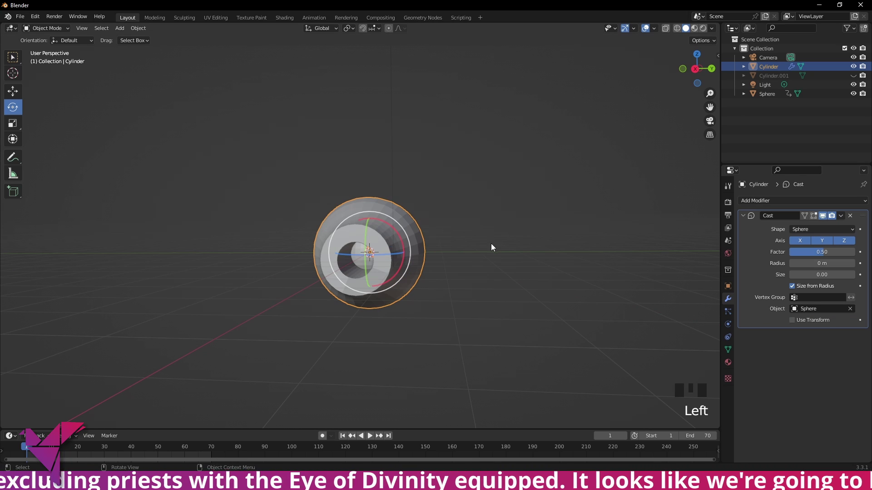
middle_click_drag(491, 244, 255, 351)
left_click(406, 346)
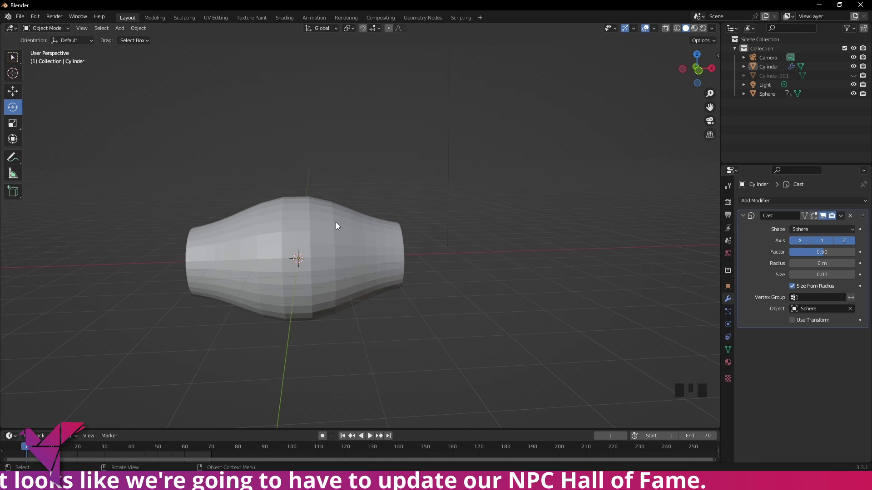
Play and scrub the timeline to preview the tube flaring around the sphere
key("space")
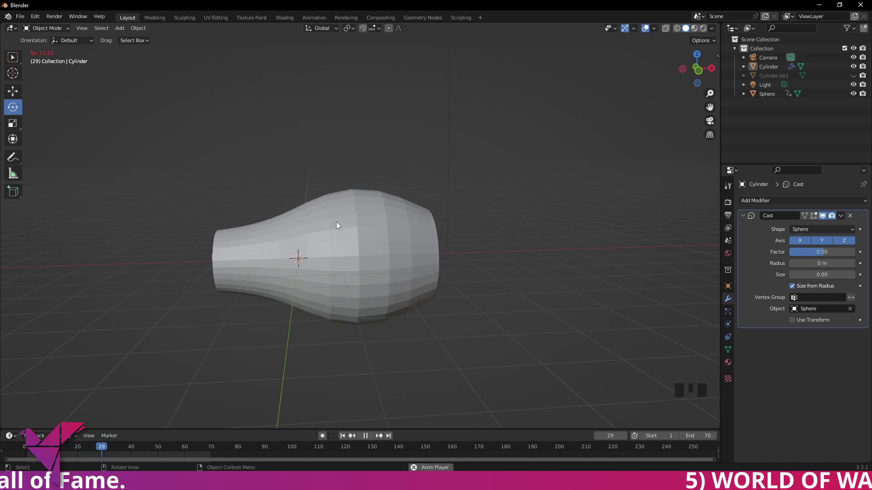
left_click(28, 449)
left_click_drag(58, 455, 110, 454)
middle_click_drag(91, 359, 121, 439)
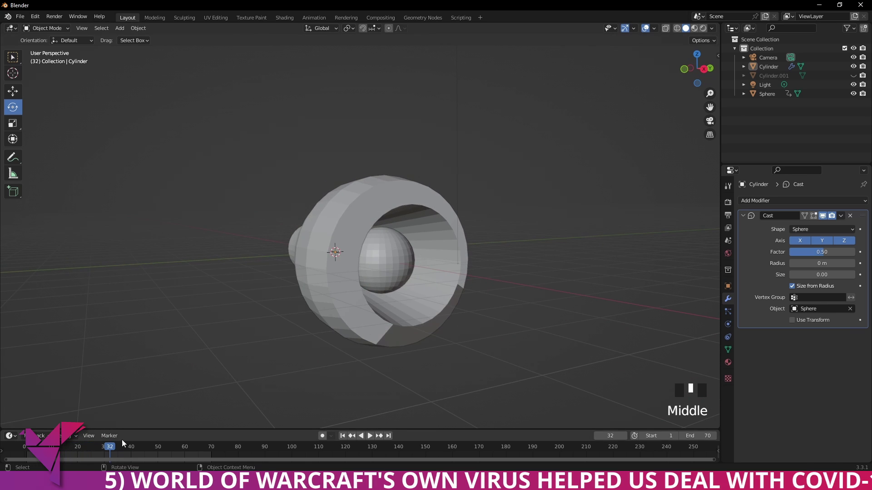
left_click_drag(109, 449, 112, 449)
middle_click_drag(291, 363, 481, 287)
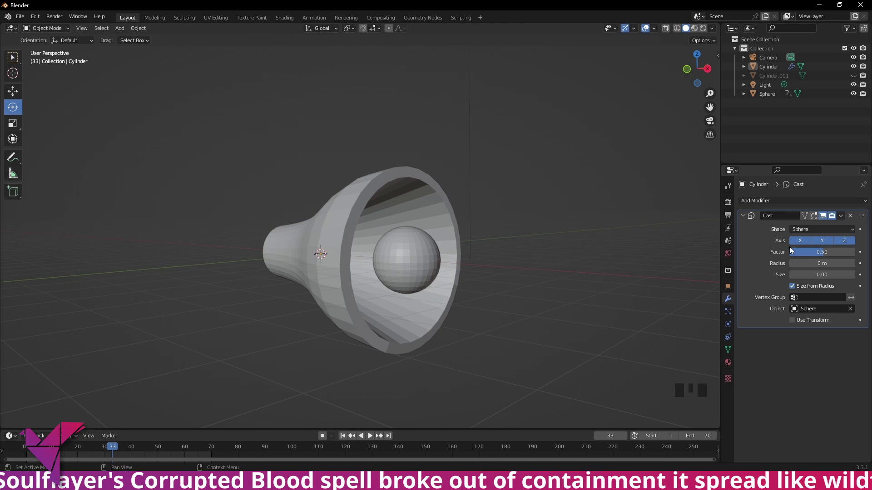
Keep the Cast shape as Sphere and turn off the X, Y and Z axes
left_click(813, 231)
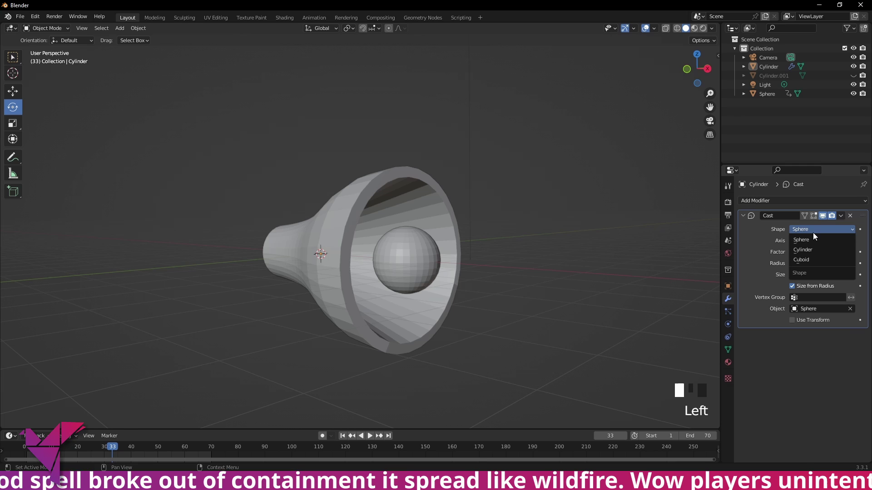
left_click(812, 232)
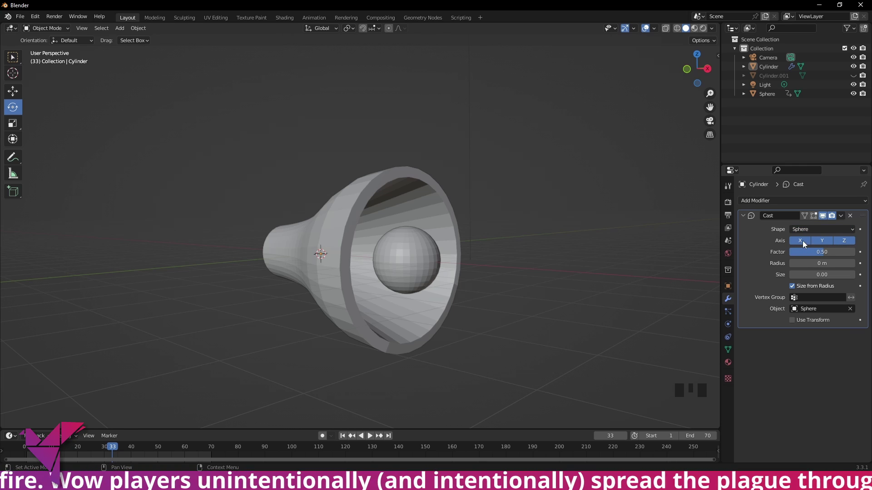
left_click(800, 241)
middle_click(829, 241)
left_click(824, 240)
left_click(845, 240)
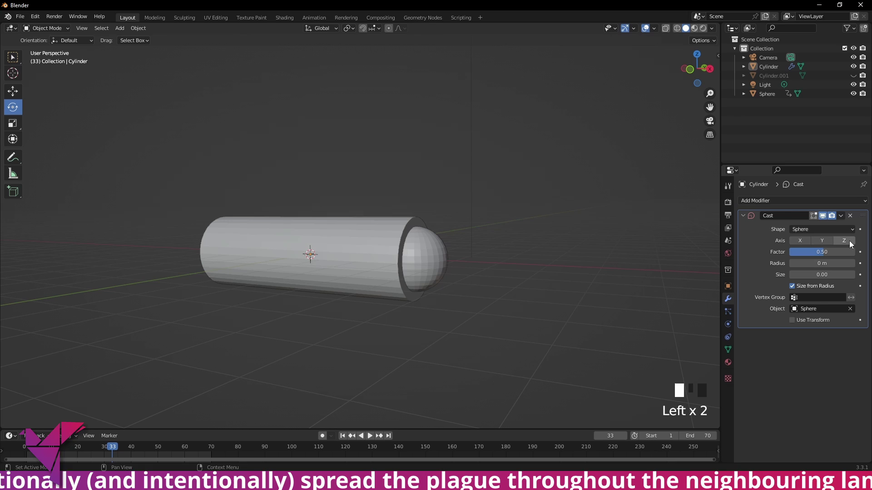
Enable only the X axis on the Cast modifier and preview the animation
key("space")
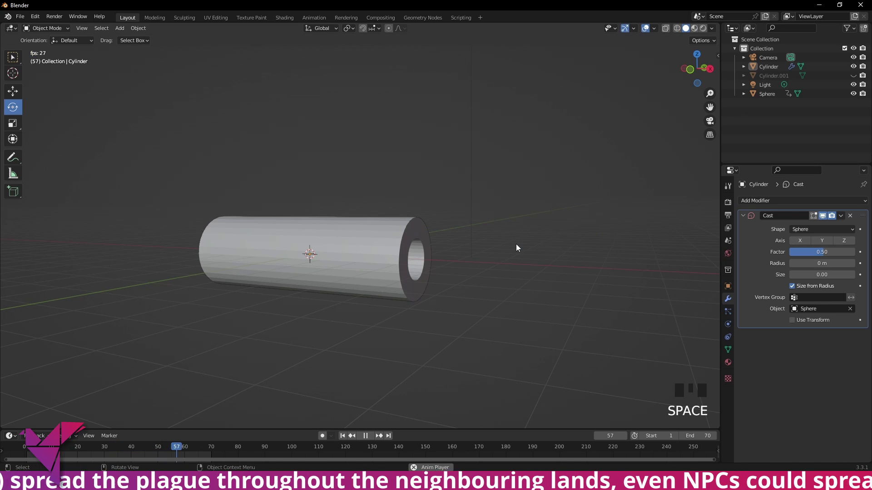
left_click(799, 241)
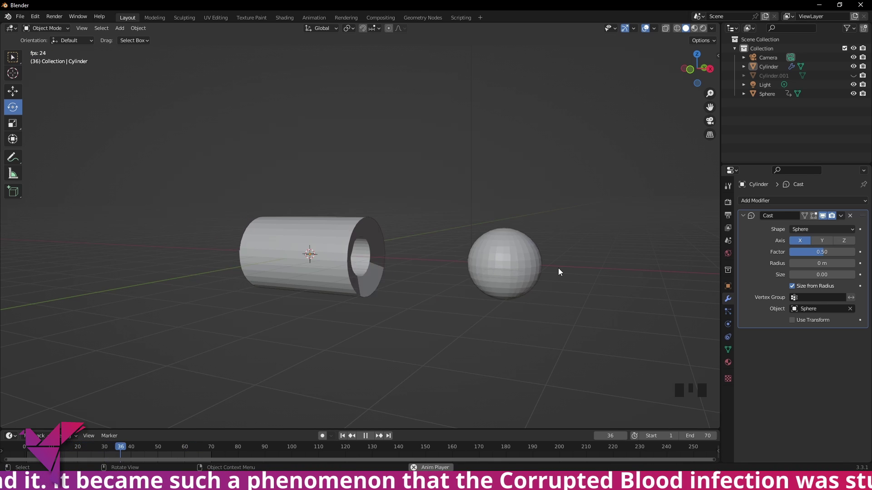
middle_click_drag(337, 242, 375, 257)
key("space")
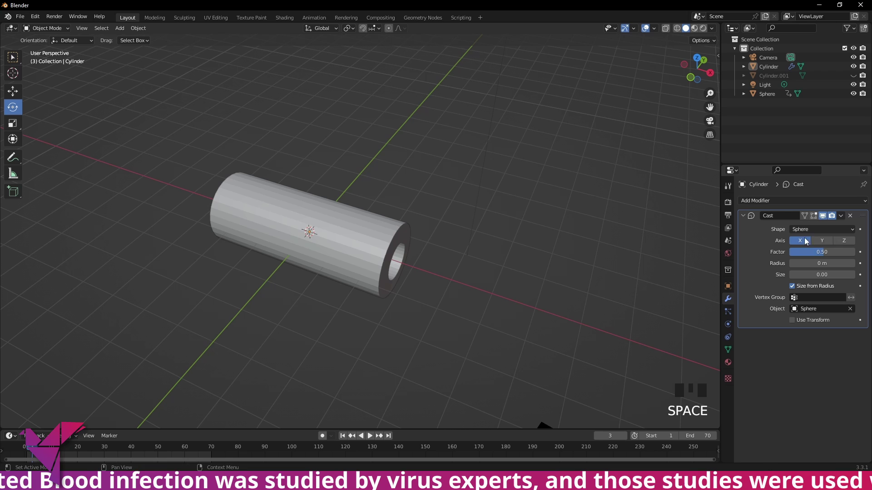
Switch the Cast modifier to the Y axis only and preview the result
left_click(819, 241)
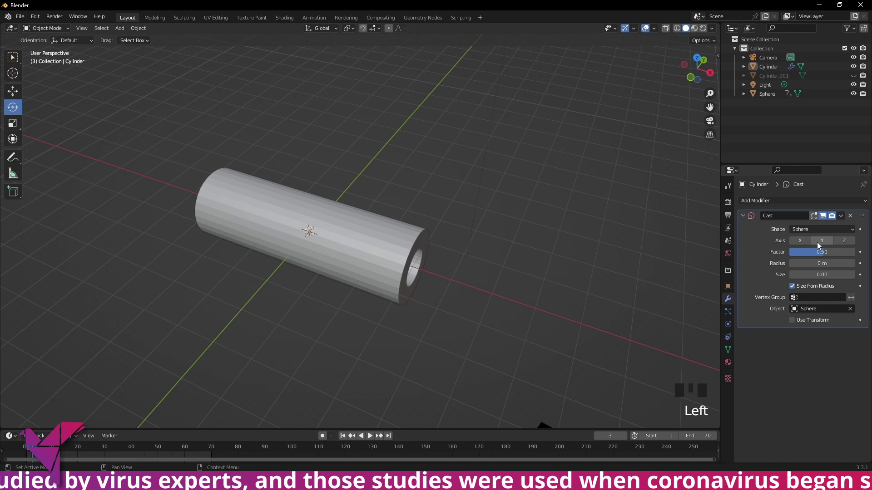
middle_click_drag(545, 254, 495, 218)
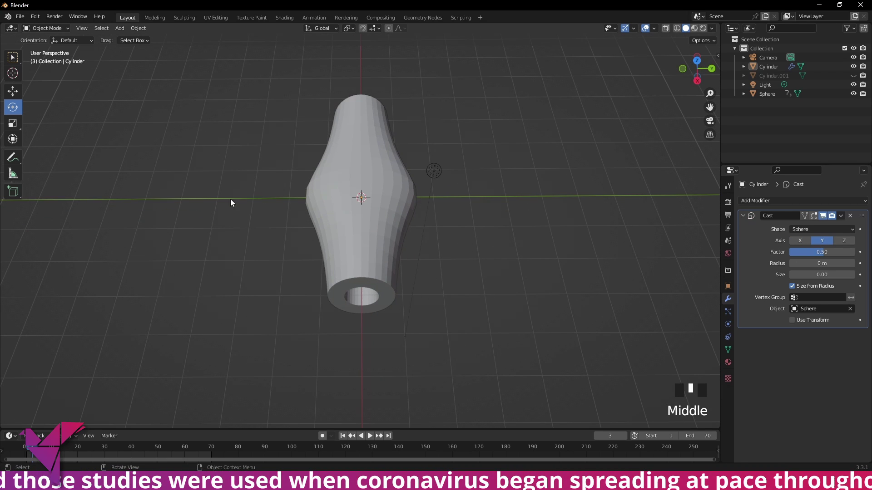
key("space")
middle_click_drag(592, 218, 584, 188)
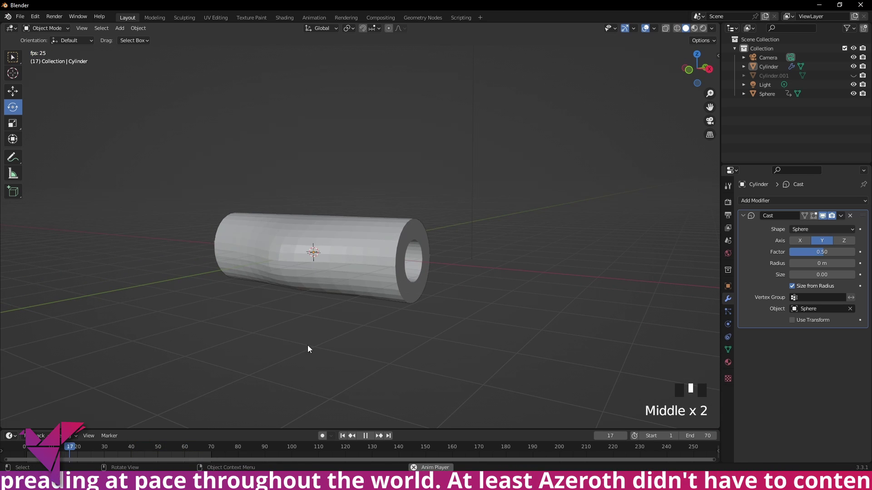
key("space")
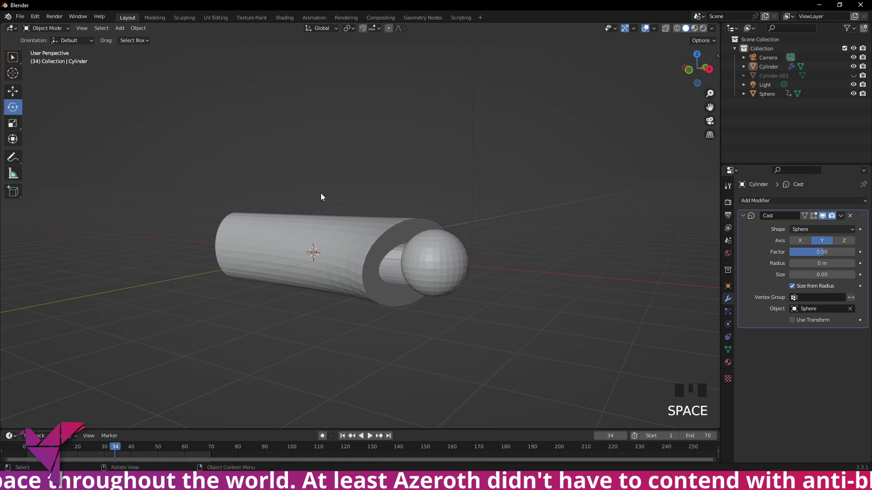
Enable Z alongside Y, play the animation, then inspect frame 29
left_click(851, 242)
key("space")
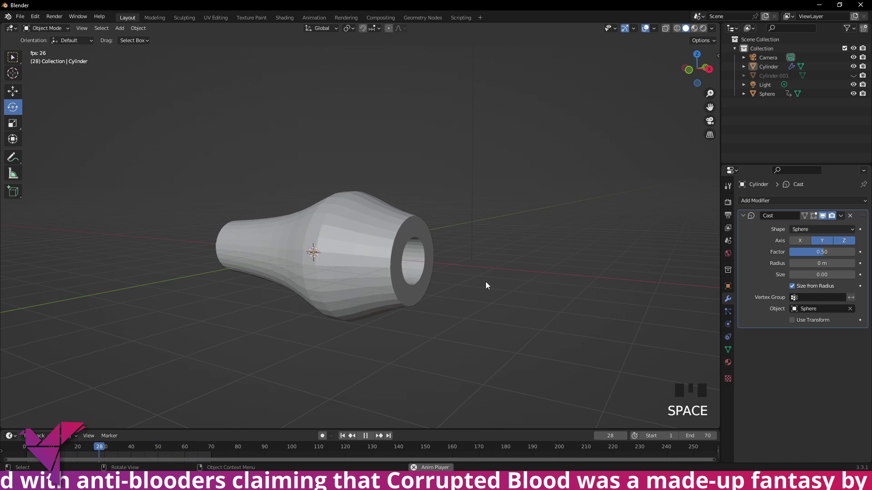
middle_click_drag(486, 285, 459, 292)
key("space")
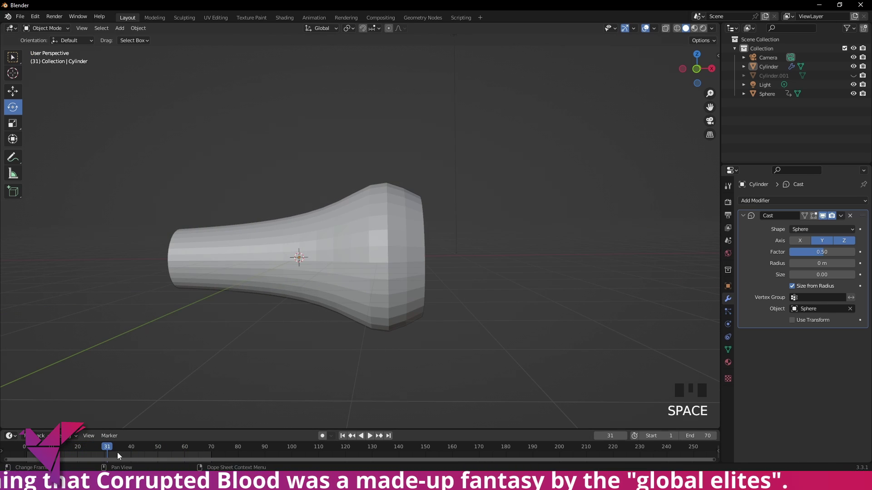
mouse_move(117, 452)
left_mouse_down()
mouse_move(83, 449)
mouse_move(102, 449)
left_mouse_up()
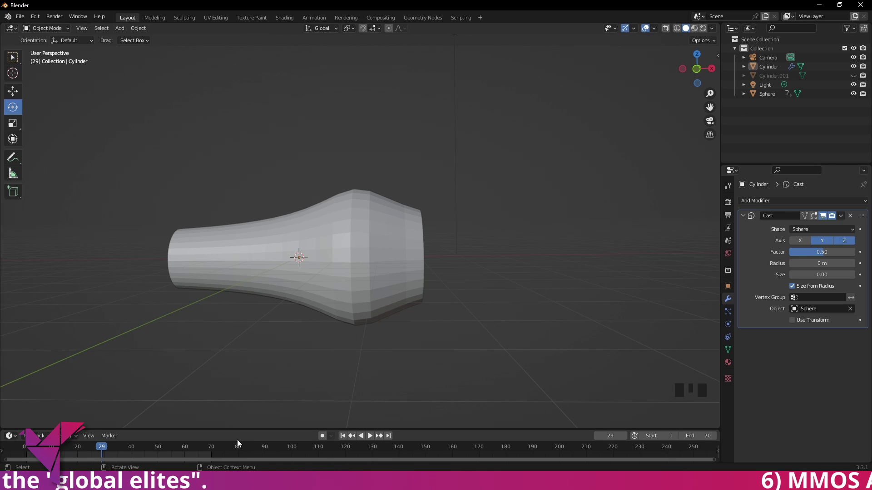
At frame 34, drag the Cast Factor negative to -1.68 to see the tube reshape
mouse_move(101, 449)
left_mouse_down()
mouse_move(127, 449)
mouse_move(115, 448)
left_mouse_up()
middle_click_drag(286, 347, 219, 348)
scroll(218, 348, "up", 2)
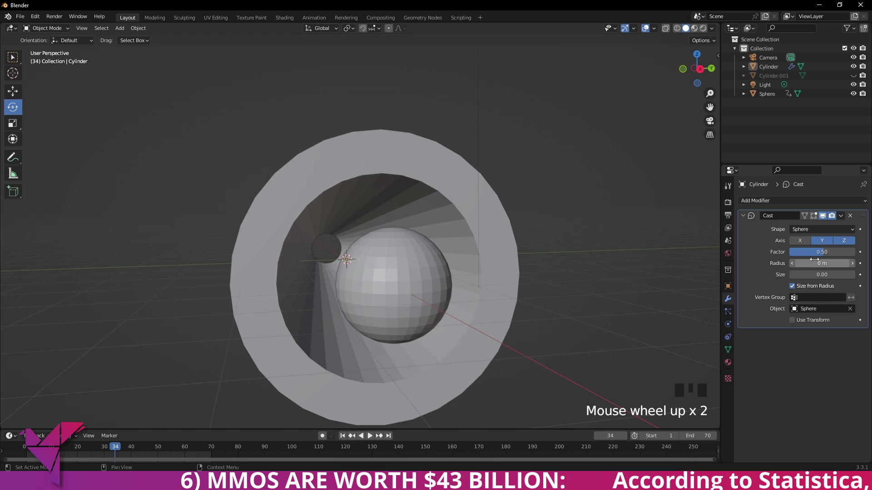
left_click_drag(822, 251, 799, 251)
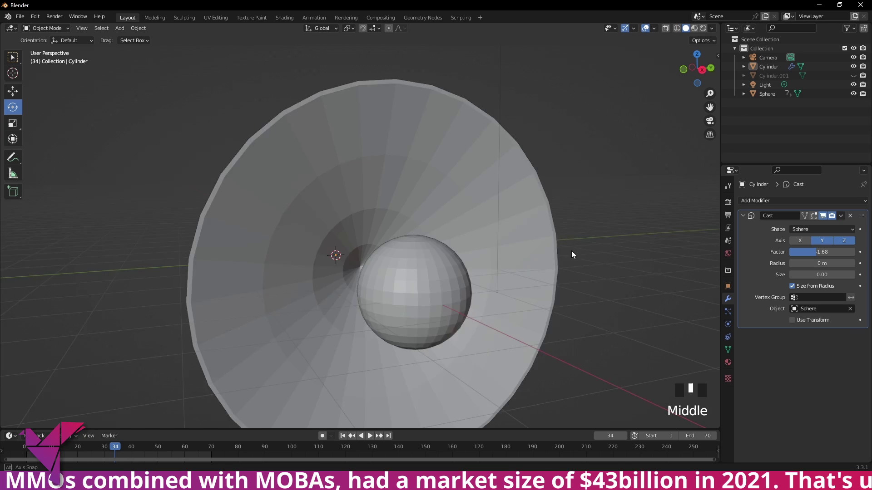
middle_click_drag(571, 251, 596, 263)
scroll(596, 262, "down", 3)
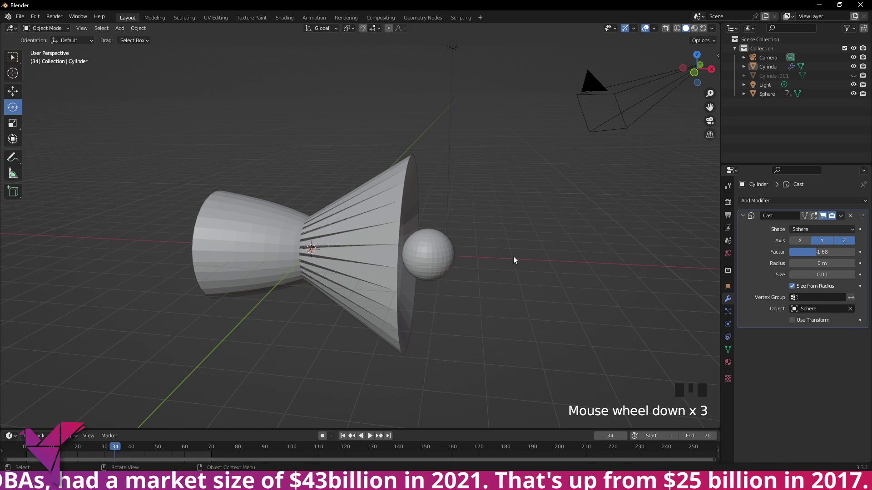
middle_click_drag(513, 256, 494, 249)
Raise the Cast Factor to 0.91 and then 6.49 for an extreme flare, and play it back
left_click_drag(822, 251, 853, 252)
scroll(448, 251, "down", 4)
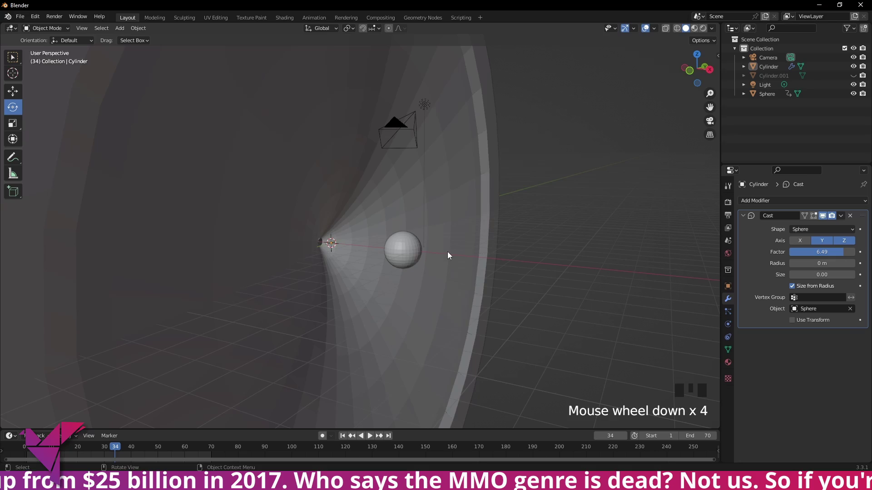
middle_click_drag(448, 252, 499, 258)
scroll(381, 263, "down", 5)
key("space")
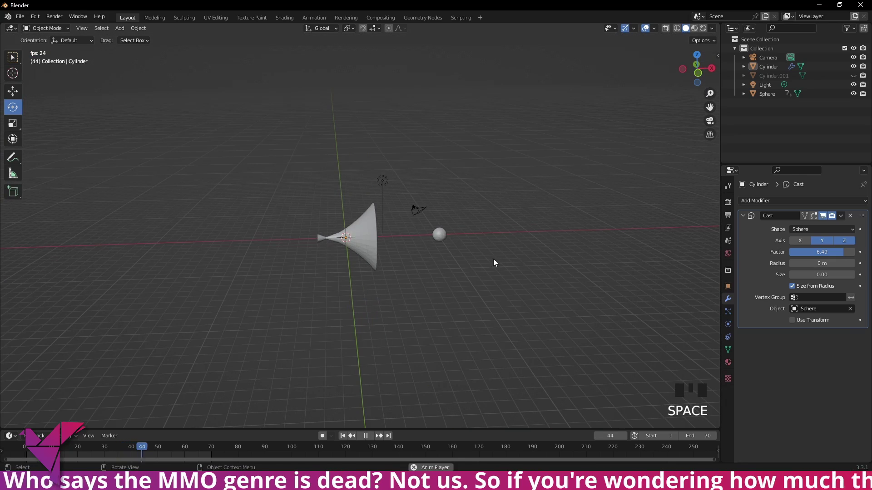
key("space")
scroll(437, 247, "up", 3)
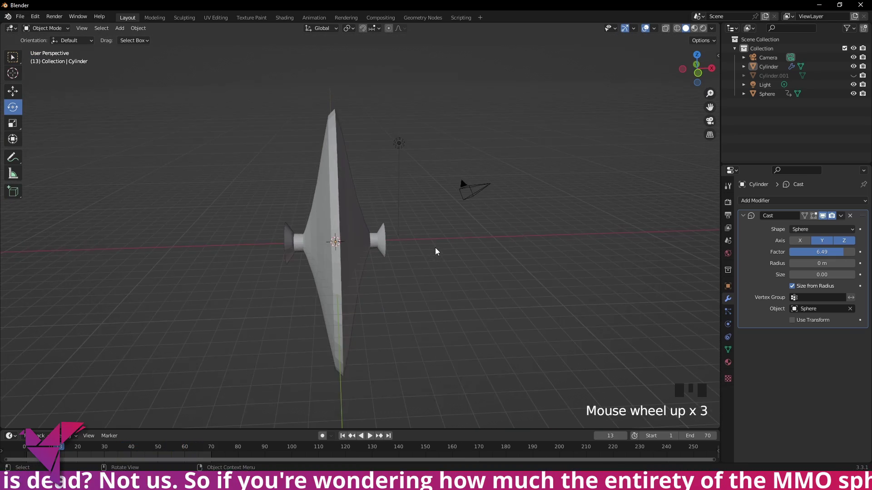
mouse_move(435, 247)
middle_mouse_down()
mouse_move(419, 248)
mouse_move(423, 235)
mouse_move(447, 237)
middle_mouse_up()
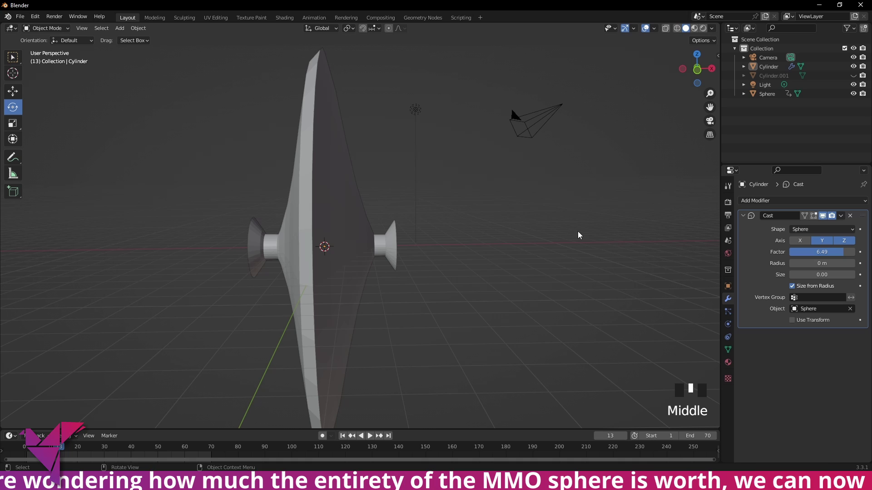
At frame 32, set the Cast Factor to 0.2
left_click_drag(59, 447, 110, 447)
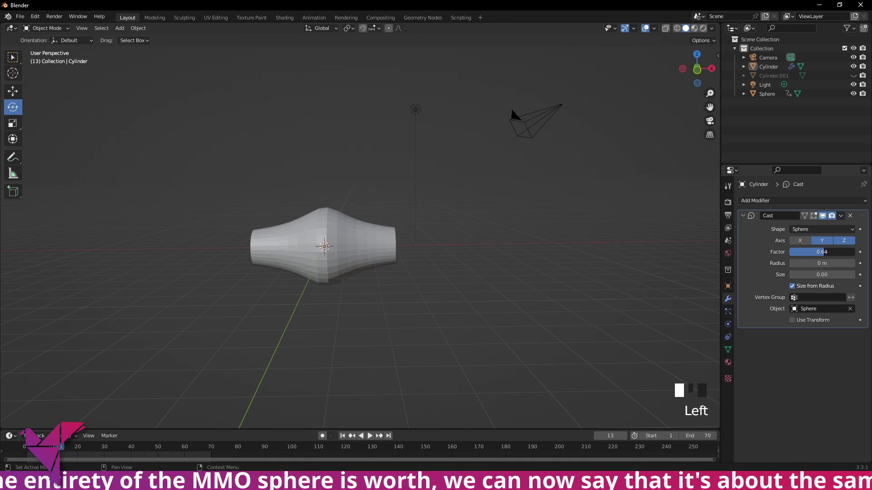
middle_click_drag(454, 255, 525, 255)
scroll(524, 238, "up", 2)
middle_click_drag(578, 239, 518, 230)
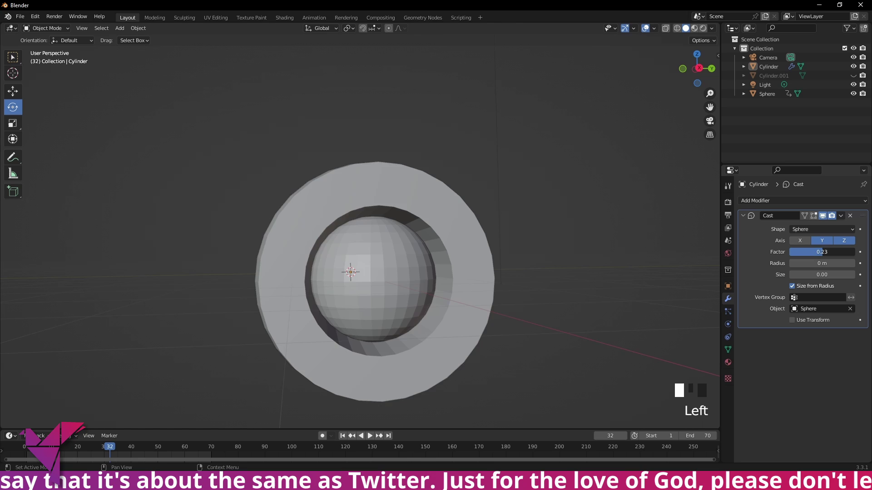
double_click(821, 253)
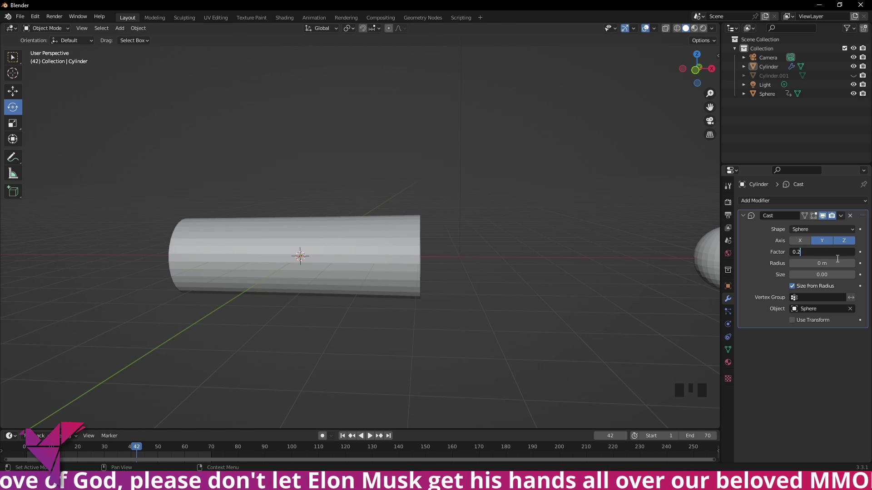
type("0.2")
key("Return")
Preview the gentle flare in playback, then return to frame 30 with the sphere in the ring
key("space")
key("space")
middle_click_drag(503, 227, 391, 222)
key("space")
key("space")
mouse_move(121, 447)
left_mouse_down()
mouse_move(100, 451)
mouse_move(122, 454)
mouse_move(112, 454)
left_mouse_up()
At frame 33, nudge the Cast Radius down and back up while watching the tube straighten
middle_click_drag(236, 382, 516, 301)
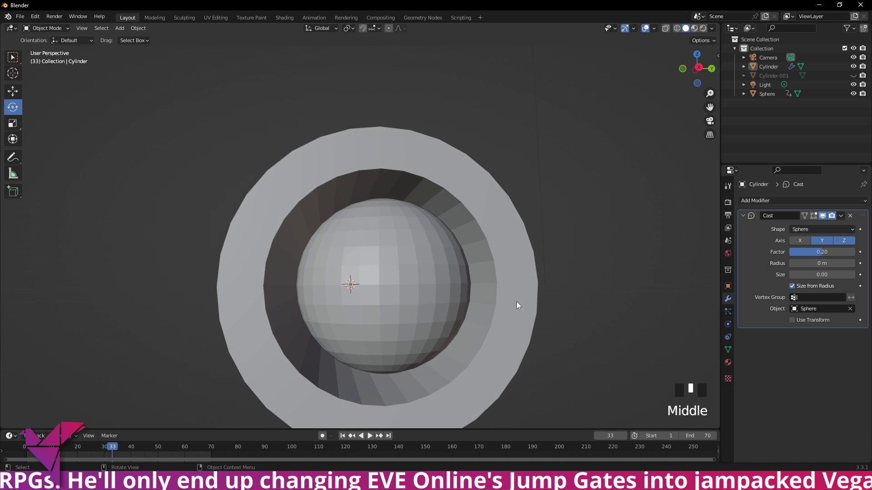
scroll(600, 266, "down", 2)
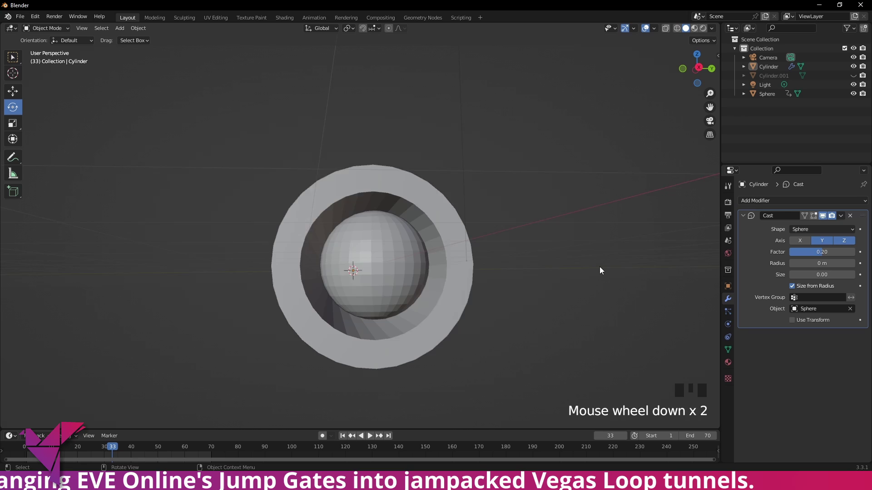
middle_click_drag(599, 266, 522, 272)
scroll(522, 273, "up", 2)
left_click_drag(822, 264, 813, 264)
middle_click_drag(563, 273, 586, 277)
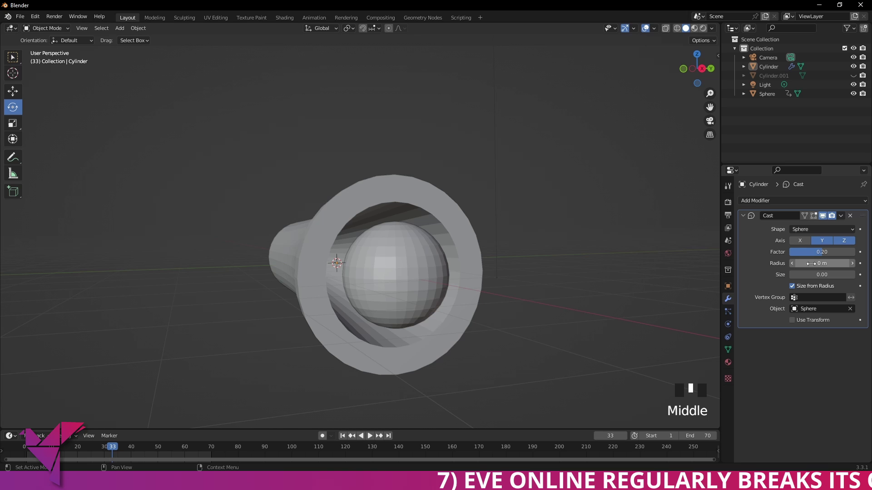
mouse_move(813, 263)
left_mouse_down()
mouse_move(846, 263)
mouse_move(823, 263)
left_mouse_up()
middle_click_drag(579, 261, 691, 271)
middle_click_drag(552, 285, 543, 283)
Play the sphere animation and watch the tube from the side
key("space")
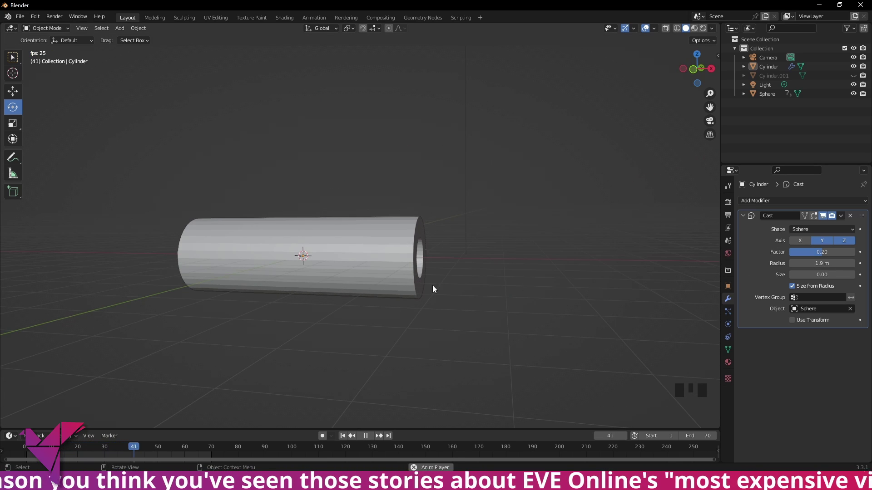
middle_click_drag(432, 285, 495, 290)
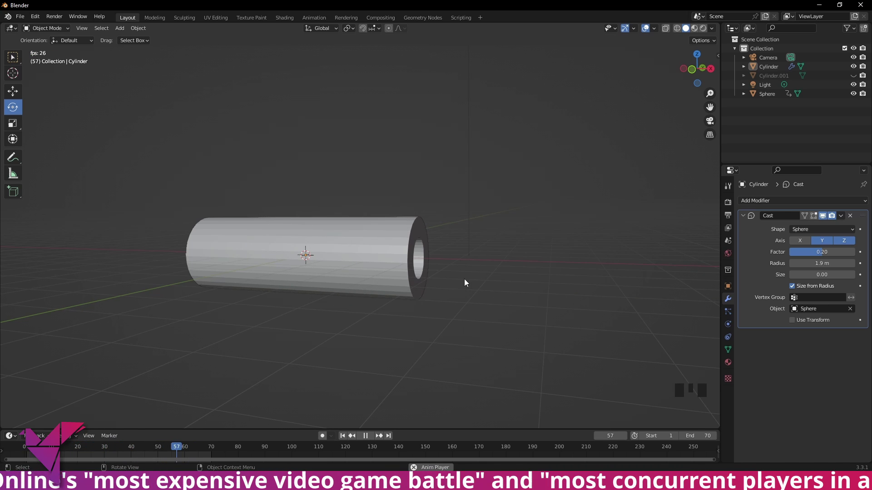
scroll(507, 275, "up", 3)
middle_click_drag(507, 271, 535, 276)
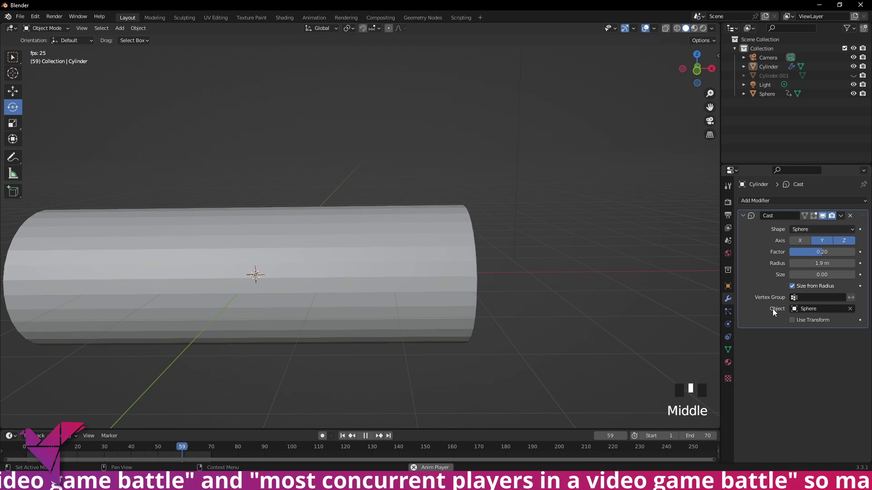
key("space")
left_click(730, 285)
middle_click_drag(327, 338, 386, 292)
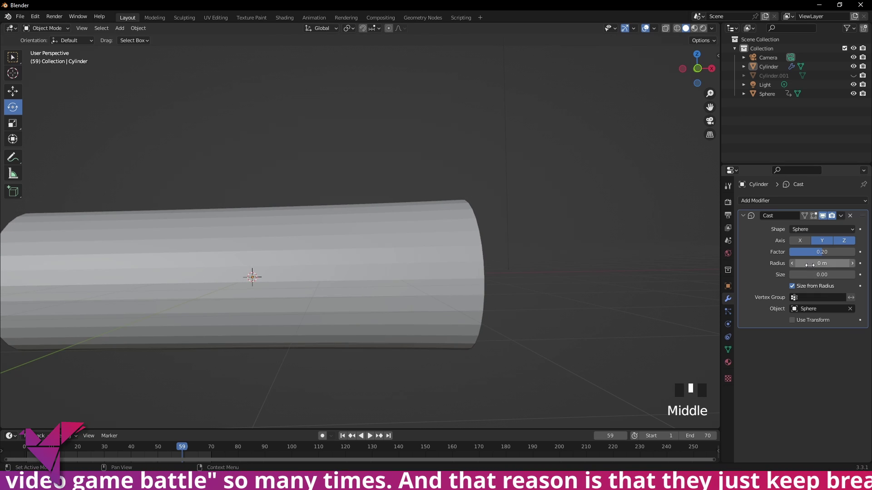
Adjust the Cast Radius from 0.39 m back to 1.9 m and replay the animation
left_click_drag(810, 265, 829, 265)
middle_click_drag(500, 273, 545, 284)
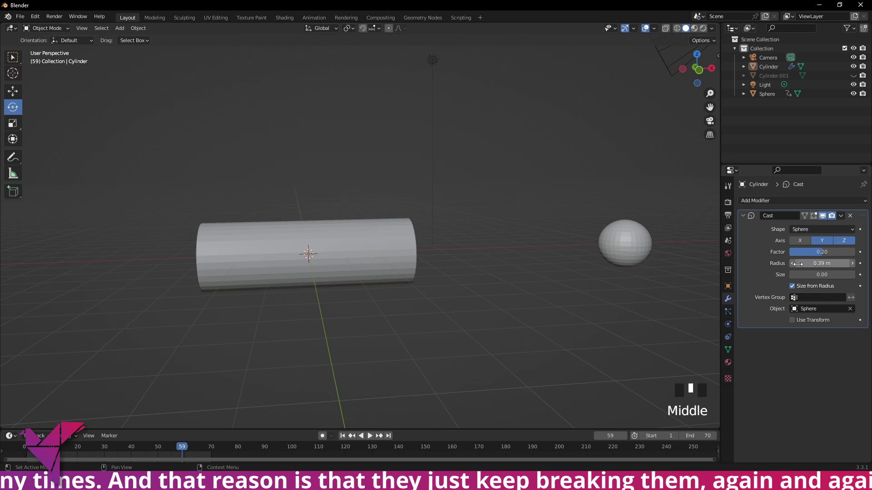
mouse_move(798, 263)
left_mouse_down()
mouse_move(788, 269)
mouse_move(813, 263)
left_mouse_up()
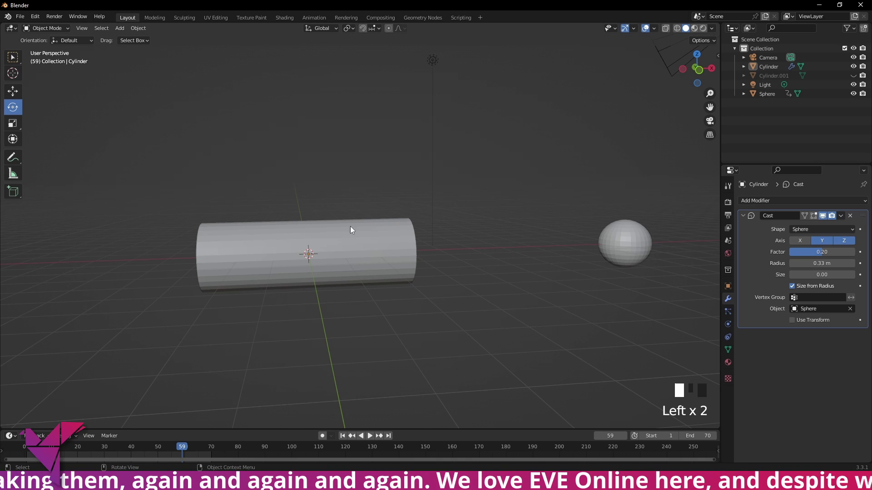
key("space")
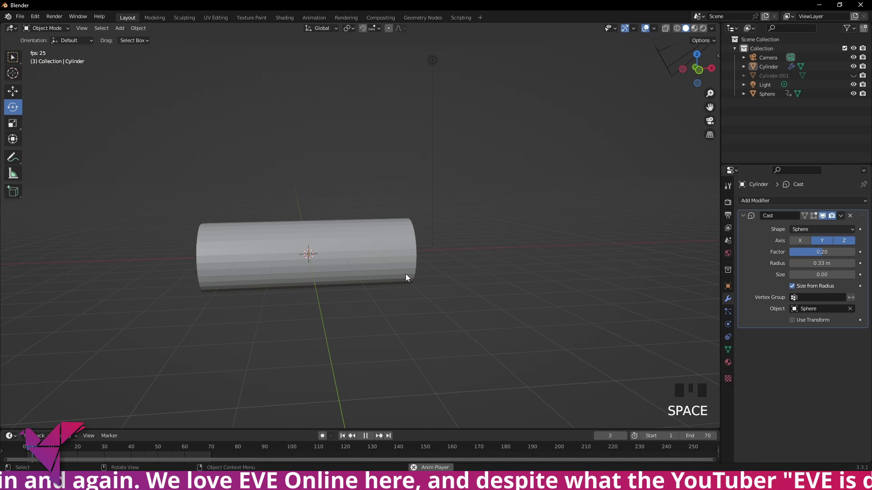
middle_click_drag(406, 277, 654, 295)
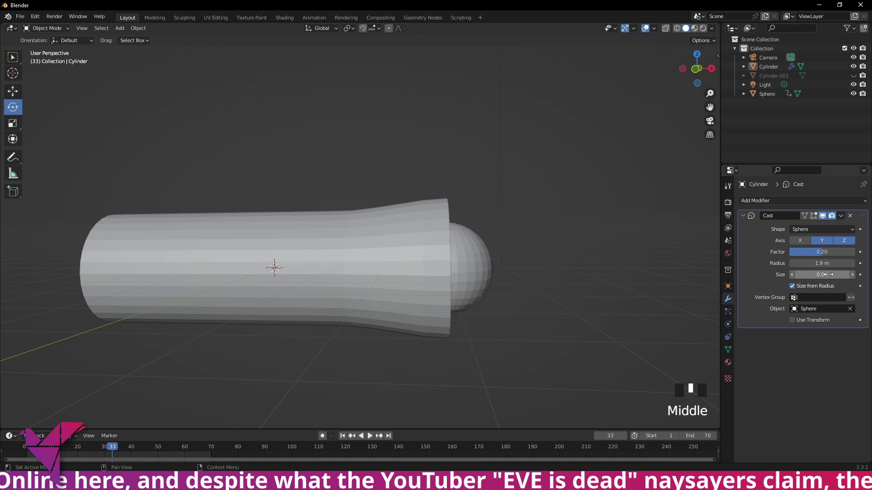
Raise the Cast Size to 6.35, turn off Size from Radius, and replay from frame 34
key("space")
left_click_drag(804, 275, 831, 274)
key("space")
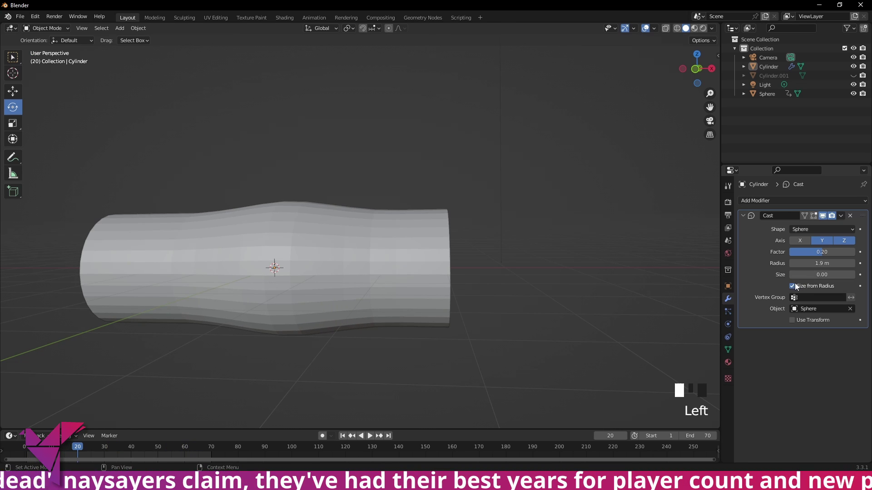
left_click(792, 286)
middle_click_drag(573, 289, 464, 303)
key("space")
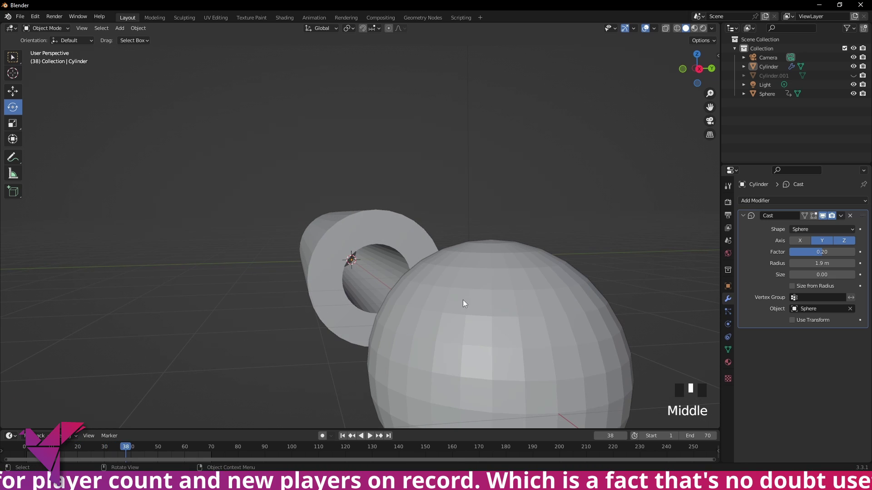
left_click_drag(126, 448, 115, 447)
double_click(116, 447)
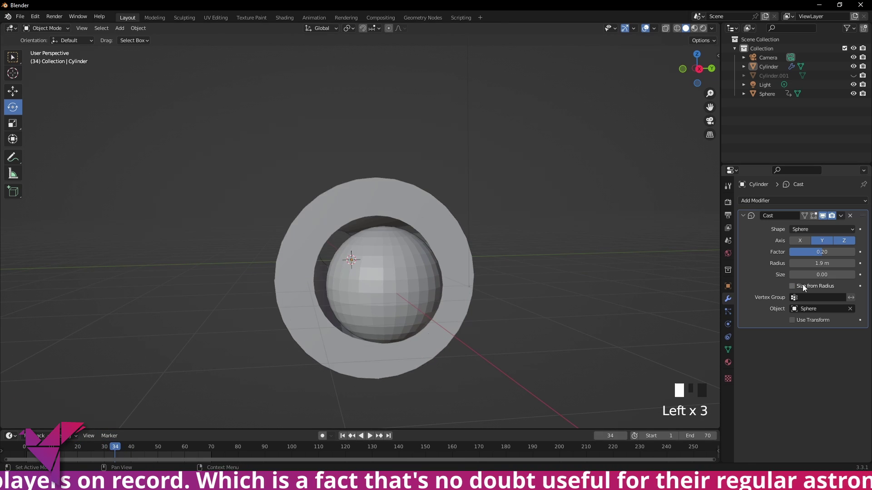
Toggle Size from Radius on and off again to compare the flared ring
left_click(808, 287)
middle_click_drag(408, 280, 404, 264)
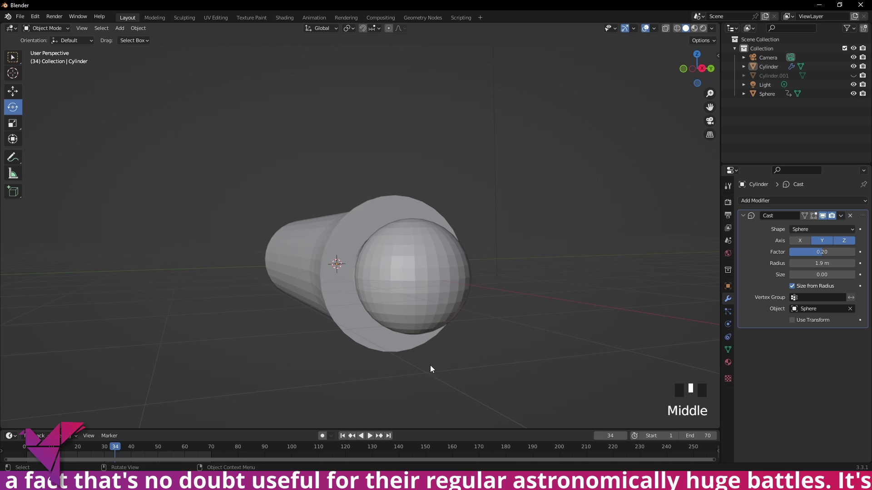
middle_click_drag(430, 369, 494, 374)
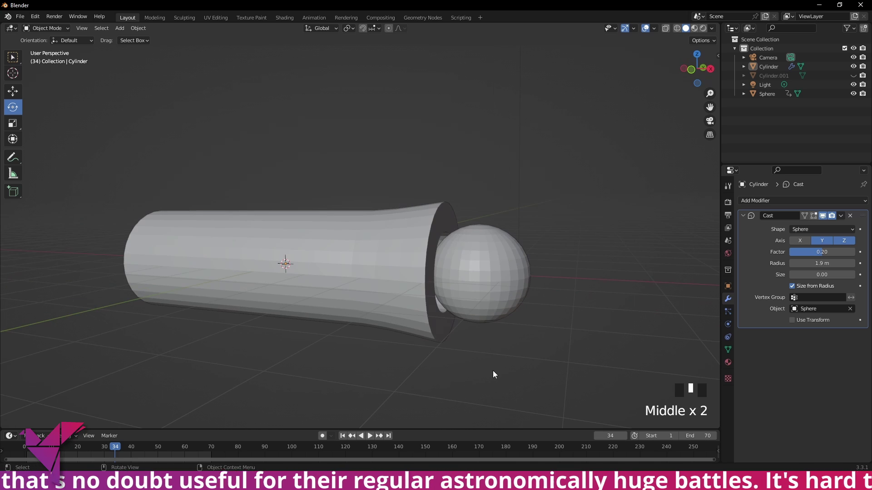
left_click(797, 287)
middle_click_drag(435, 218, 456, 220)
middle_click_drag(372, 211, 396, 214)
scroll(395, 213, "up", 3)
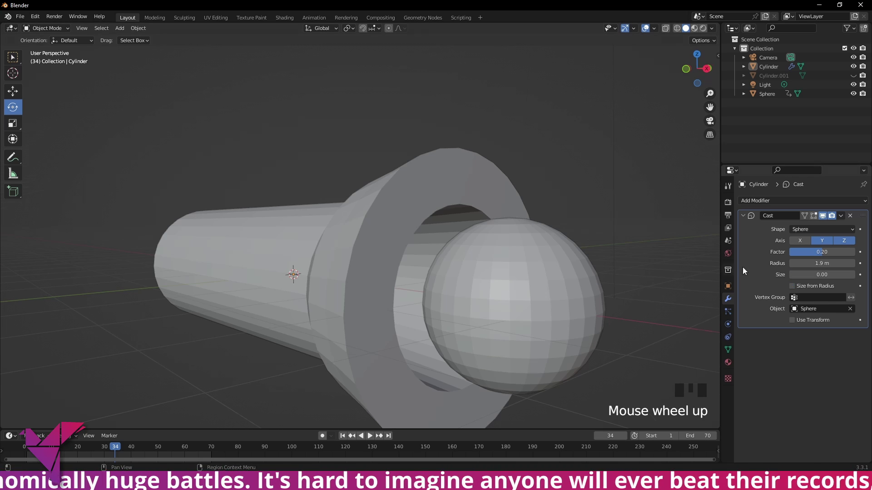
Tune the Cast Size through 1.15 and 1.65 to 2.25, re-enable Size from Radius, and replay
mouse_move(821, 275)
left_mouse_down()
mouse_move(867, 275)
mouse_move(822, 275)
left_mouse_up()
middle_click_drag(600, 268, 631, 265)
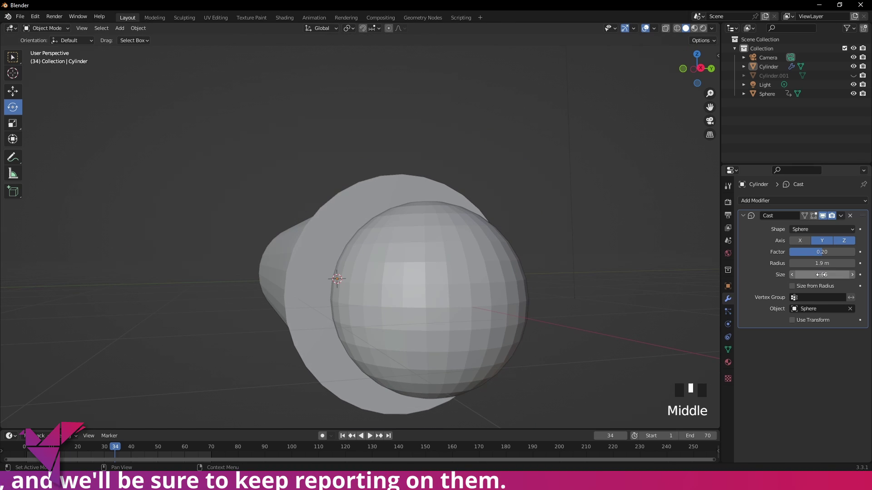
left_click_drag(822, 274, 841, 275)
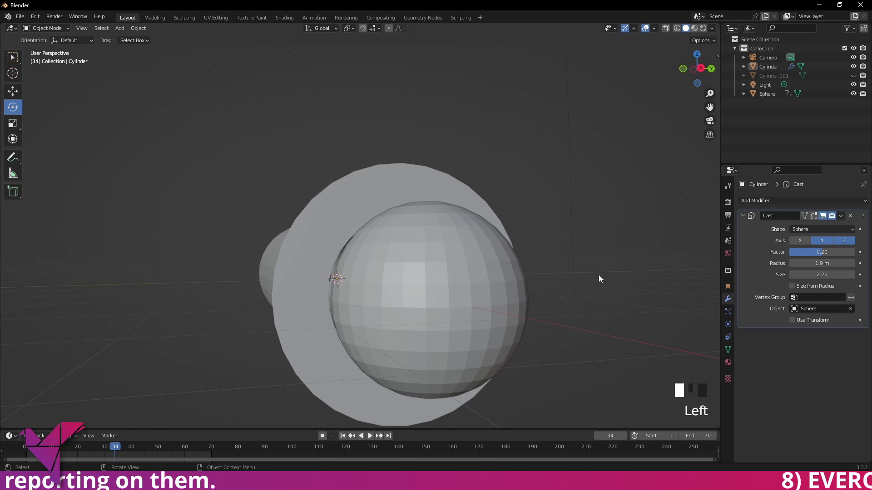
middle_click_drag(599, 274, 647, 281)
key("space")
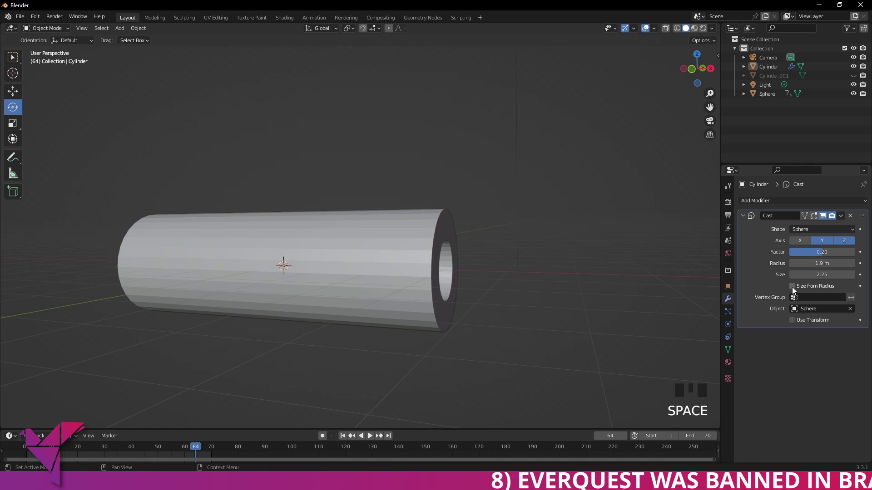
left_click(791, 287)
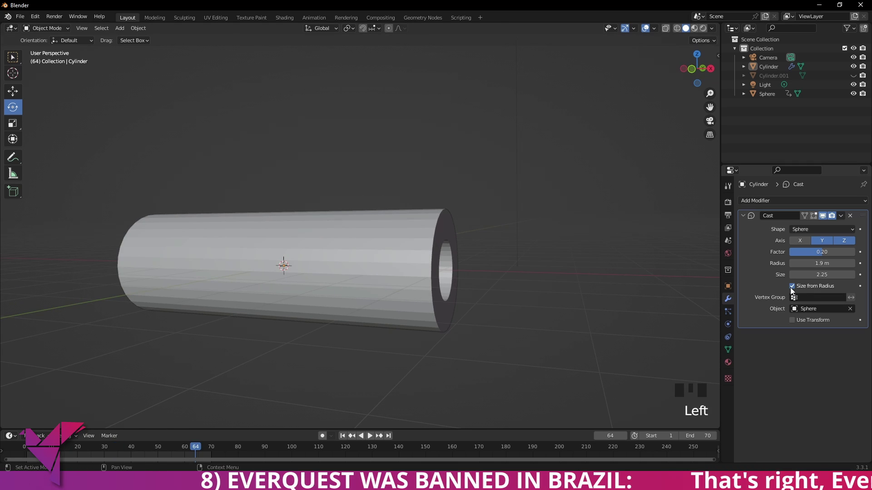
key("space")
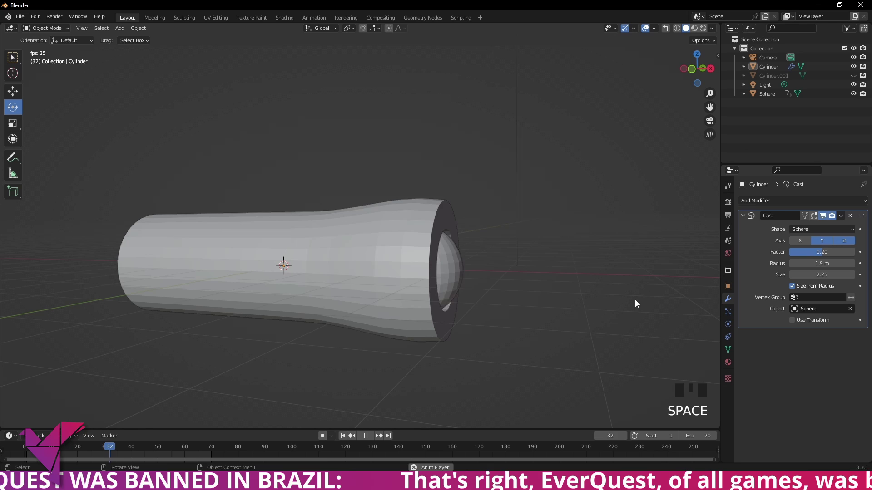
scroll(600, 300, "down", 3)
In Edit Mode, box-select the cylinder's right-end vertices in see-through front view
middle_click_drag(576, 301, 601, 320)
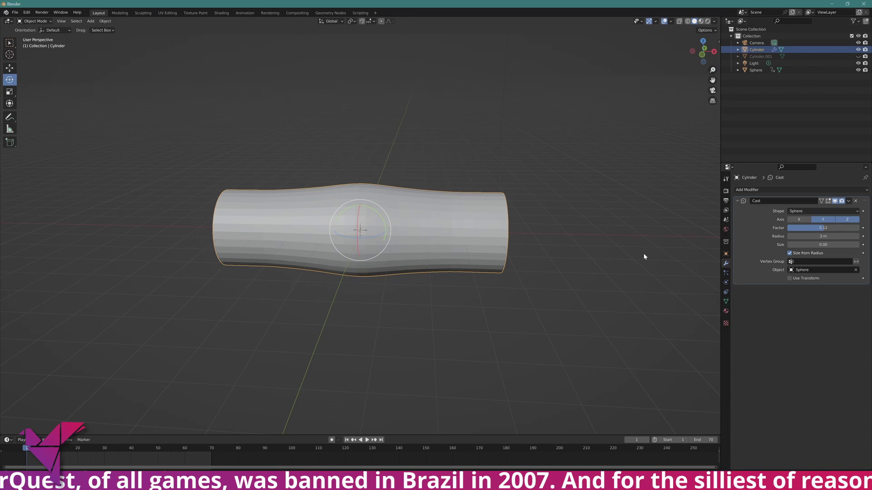
key("Tab")
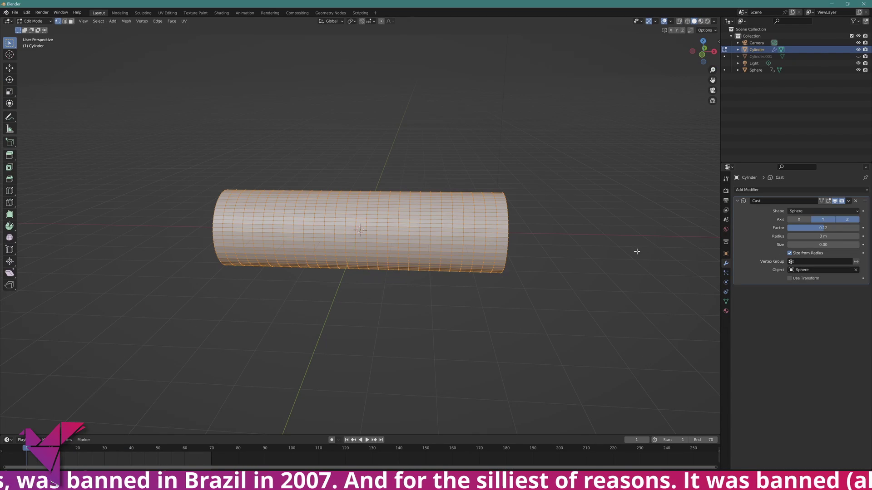
left_click(574, 236)
middle_click_drag(575, 236, 535, 239)
key("KP_1")
key("shift+z")
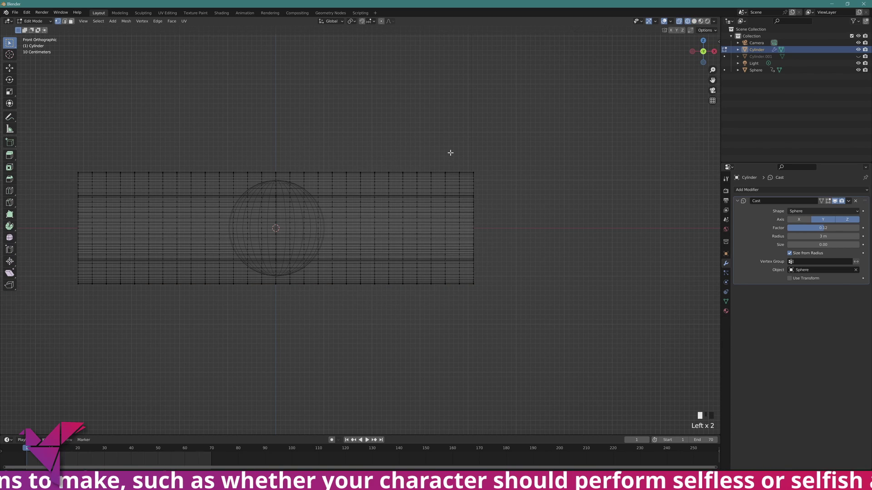
left_click_drag(451, 153, 499, 319)
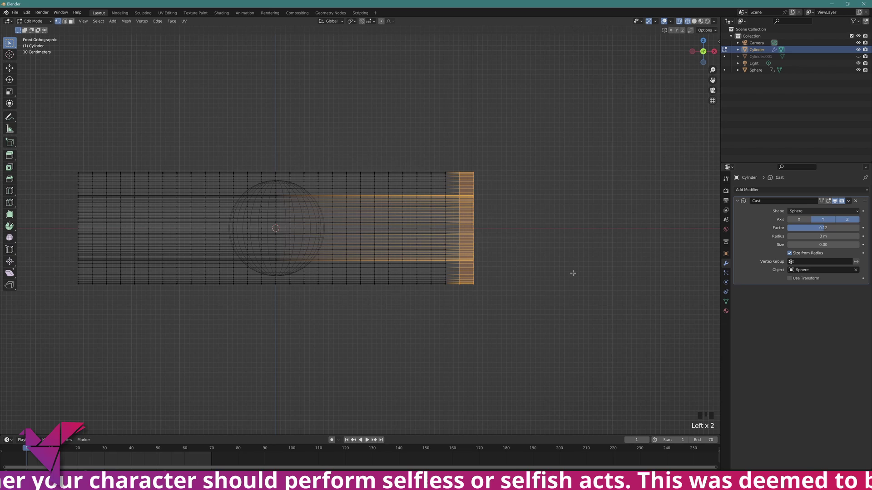
Assign the selected vertices to a new vertex group
middle_click_drag(573, 273, 220, 72)
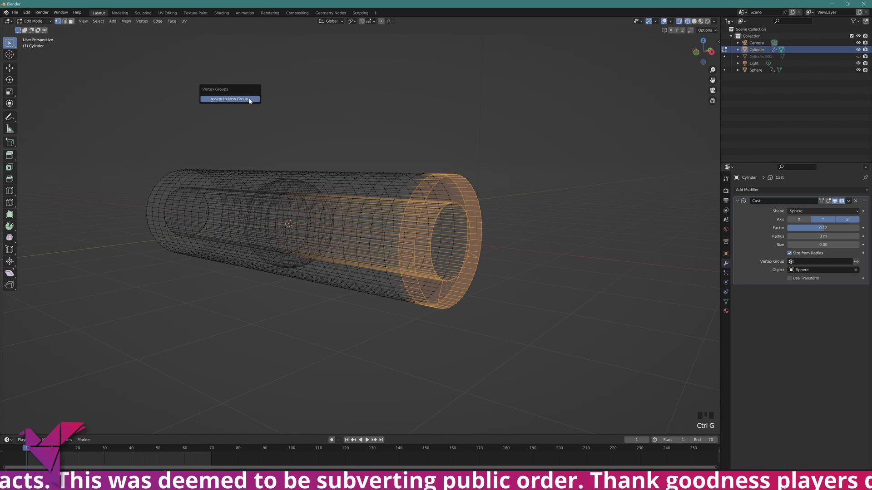
left_click(250, 100)
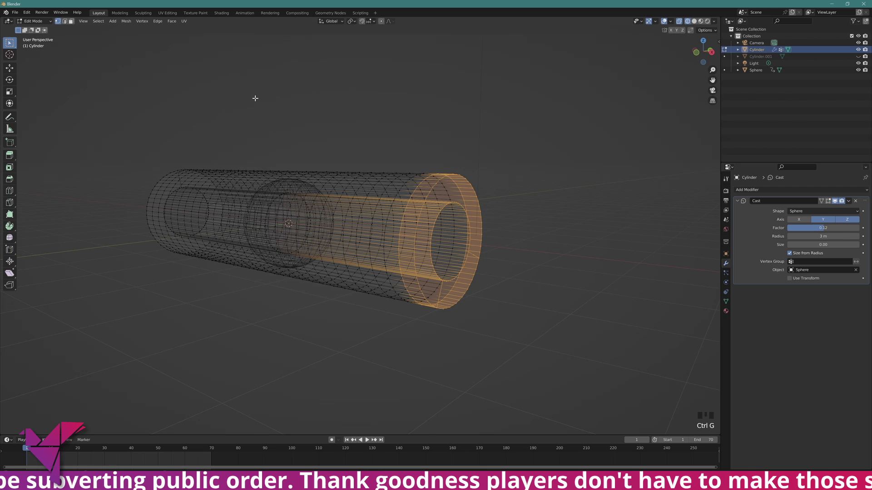
left_click(143, 21)
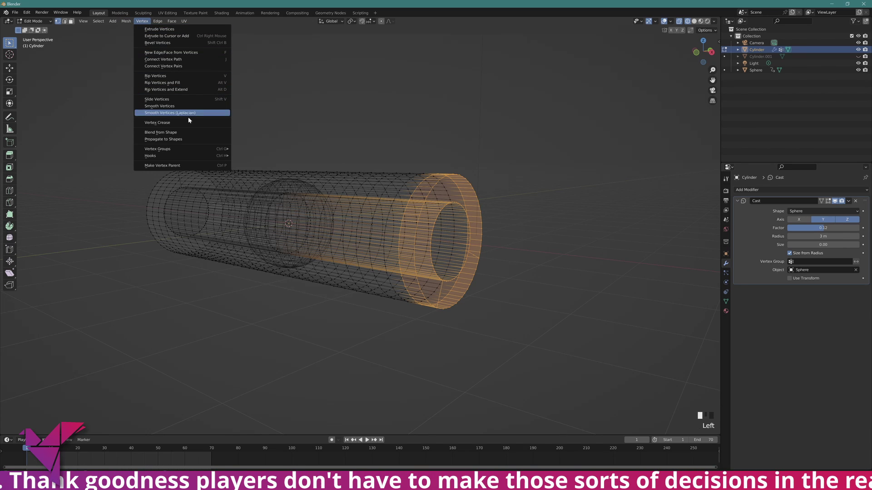
mouse_move(206, 149)
left_click(265, 150)
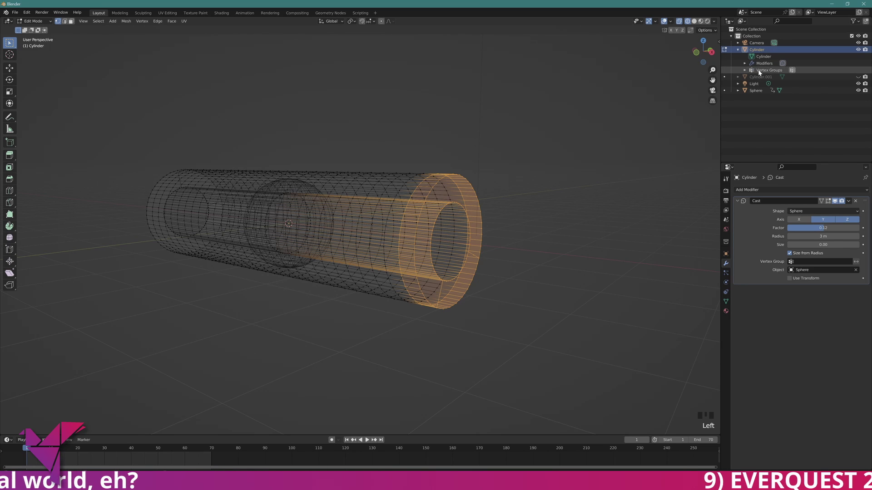
Back in Object Mode with solid shading, limit the Cast modifier to the Group vertex group
key("Tab")
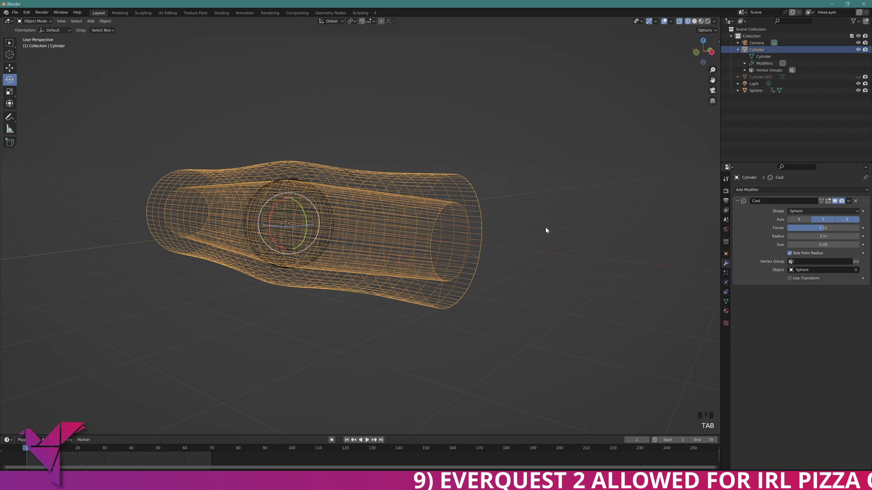
left_click(695, 21)
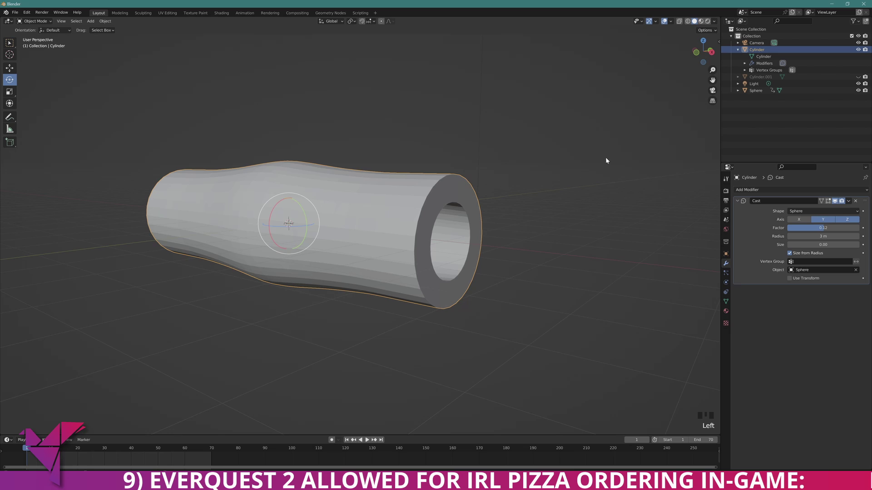
left_click(589, 183)
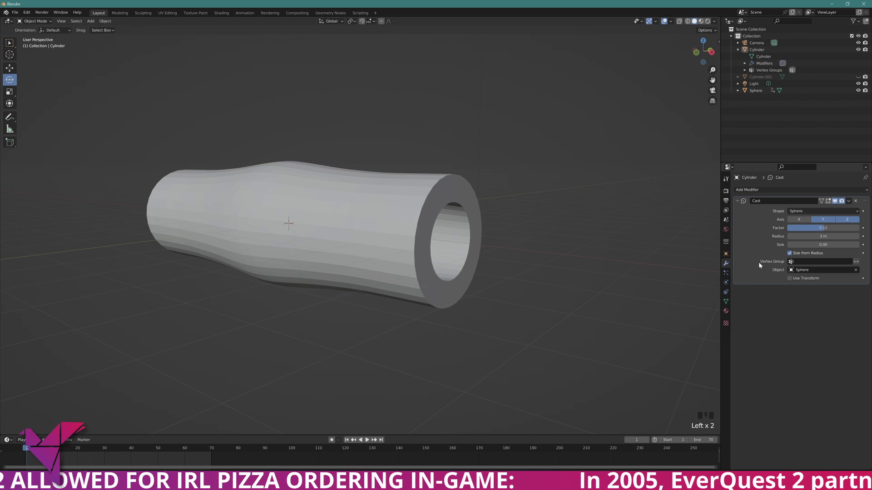
left_click(800, 266)
left_click(800, 271)
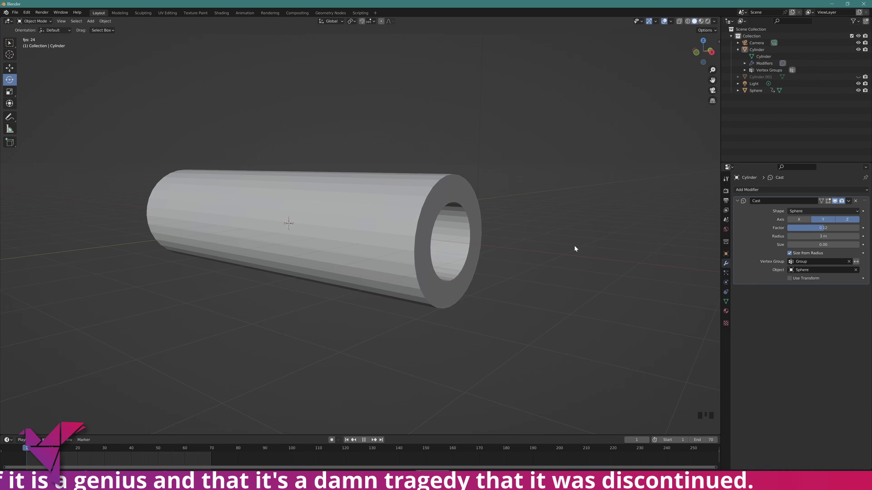
Stop playback and scrub back toward frame 13, looking down the tube
left_click(660, 286)
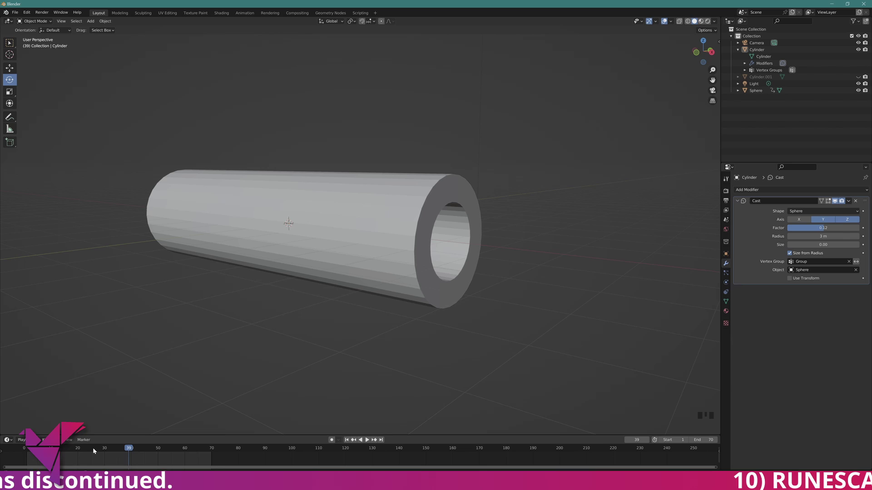
left_click_drag(92, 448, 111, 450)
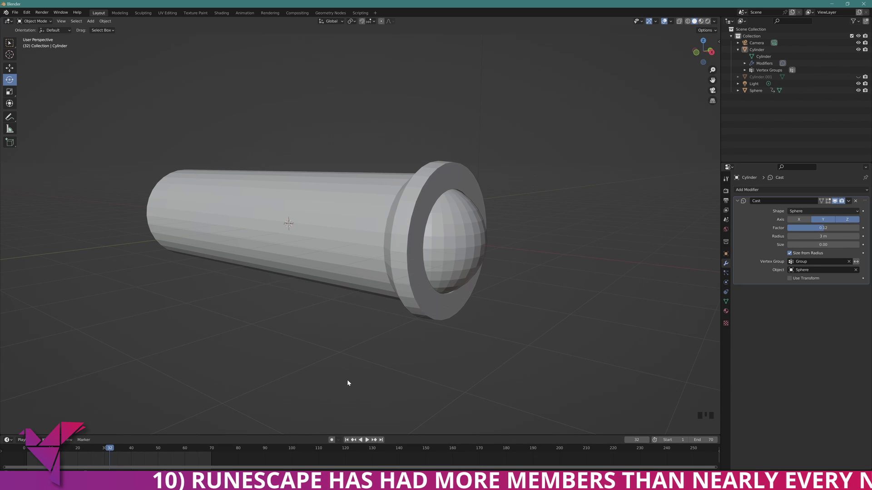
mouse_move(347, 379)
middle_mouse_down()
mouse_move(296, 380)
mouse_move(350, 378)
middle_mouse_up()
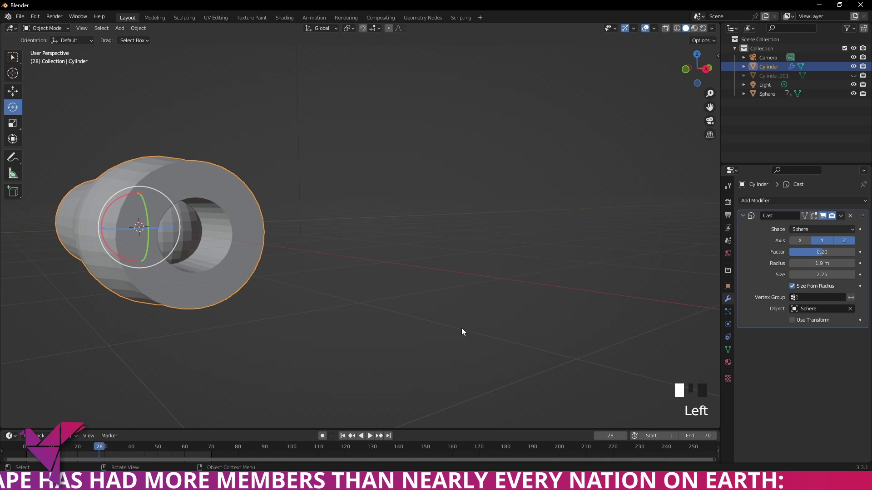
Frame the cylinder, turn on the Cast's Use Transform, and step to frame 33
middle_click_drag(431, 314, 455, 319, "shift")
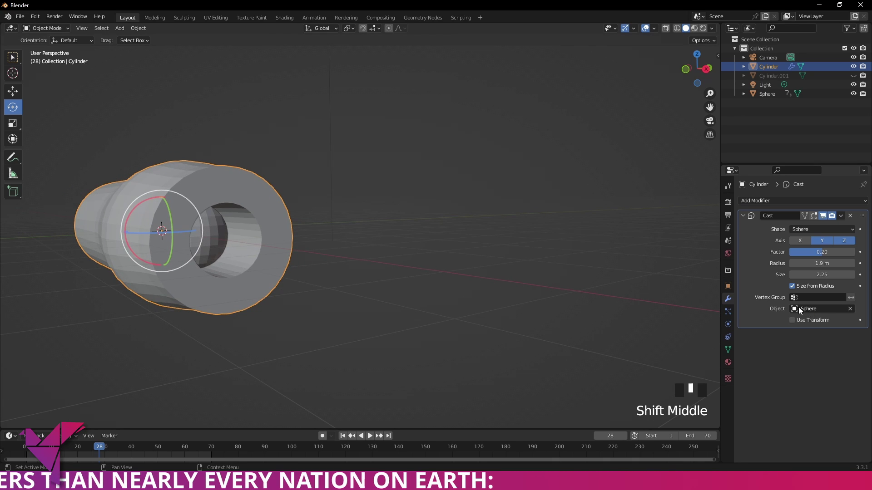
middle_click_drag(473, 318, 377, 297)
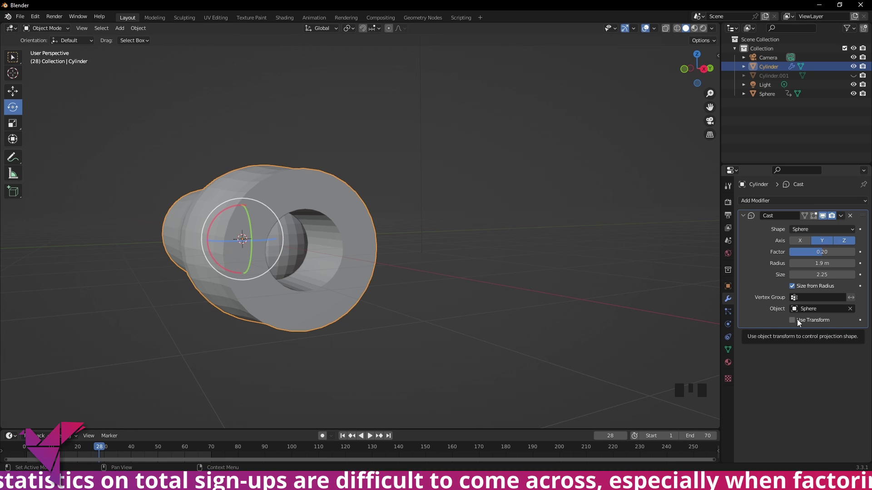
key("KP_Decimal")
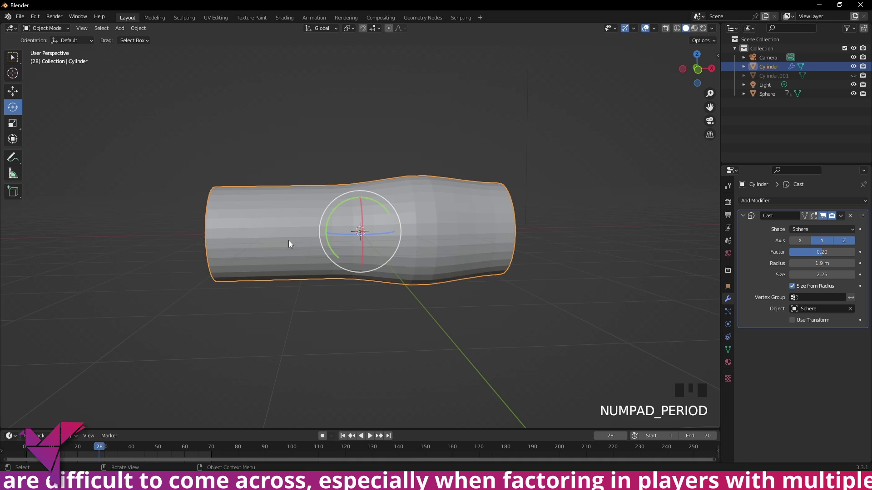
scroll(440, 80, "up", 2)
left_click(467, 114)
middle_click_drag(467, 114, 468, 164, "shift")
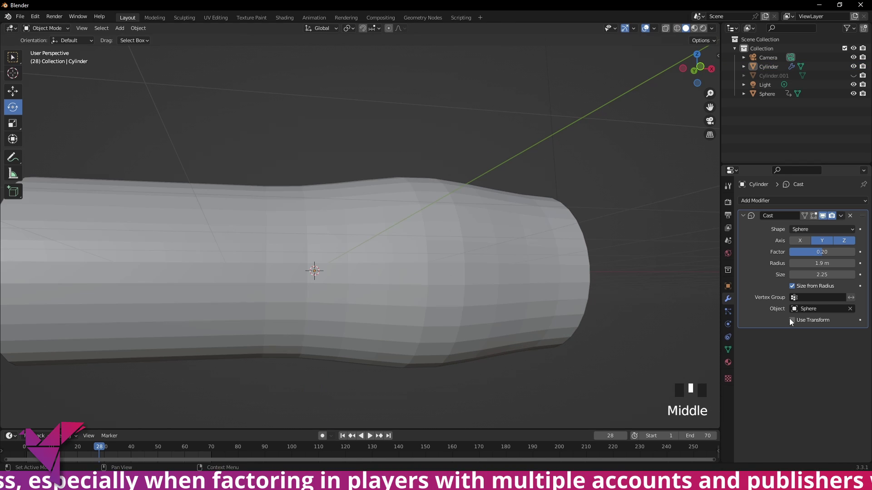
left_click(792, 320)
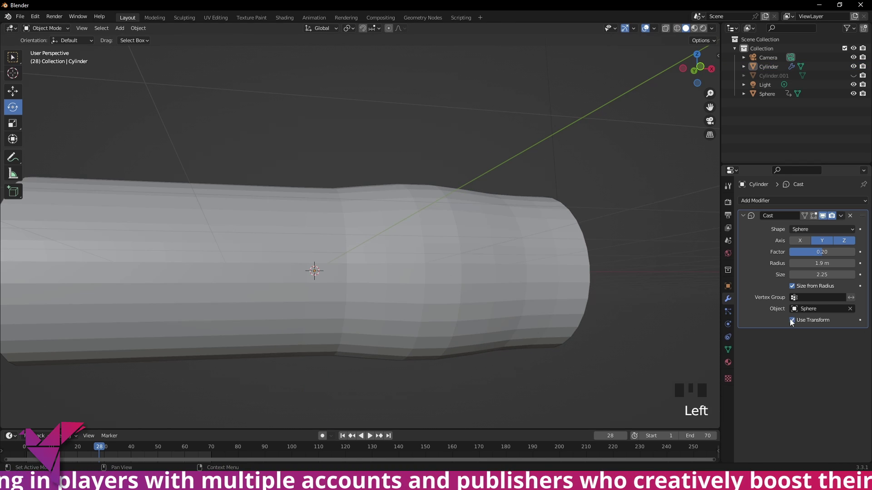
middle_click_drag(522, 304, 476, 304)
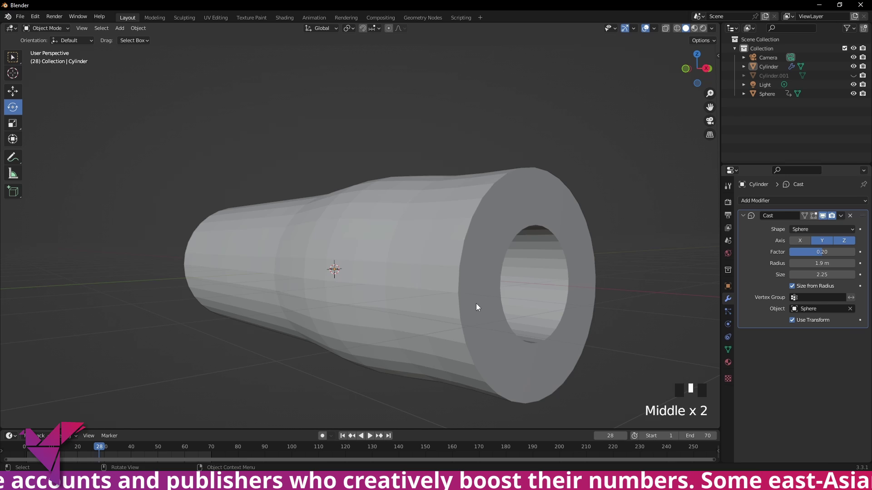
key("Right")
key("Right")
key("Right")
key("Right")
key("Right")
key("Right")
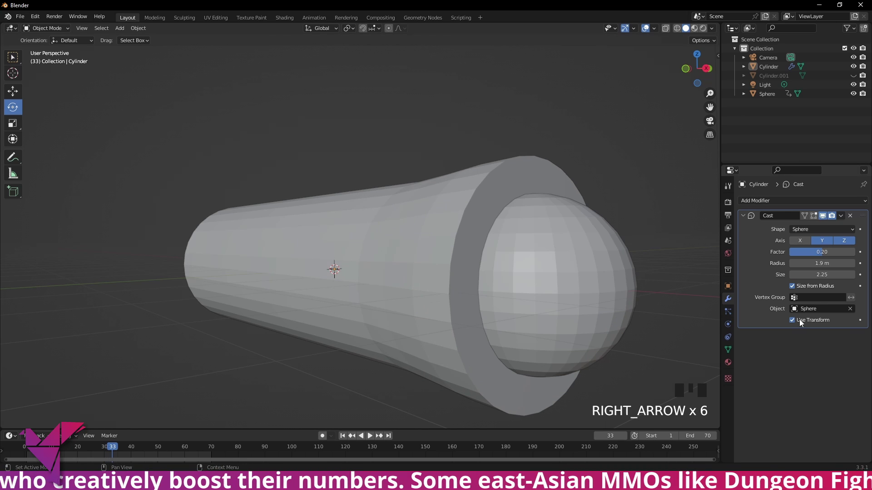
Toggle Use Transform off and on repeatedly to compare, leaving it off
left_click(799, 322)
left_click(799, 320)
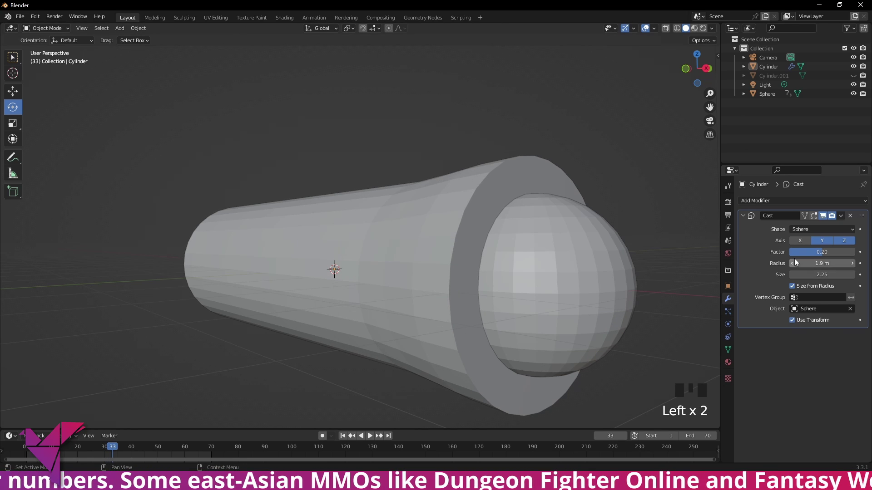
left_click(794, 323)
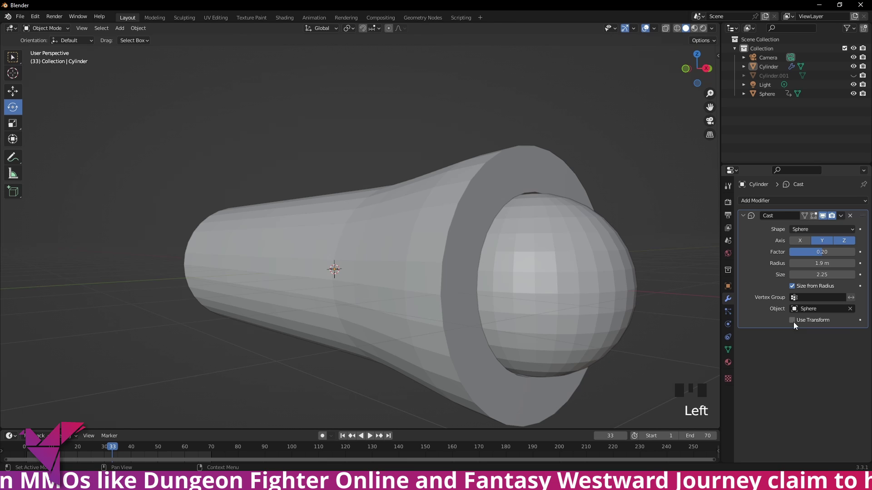
middle_click_drag(645, 323, 538, 282)
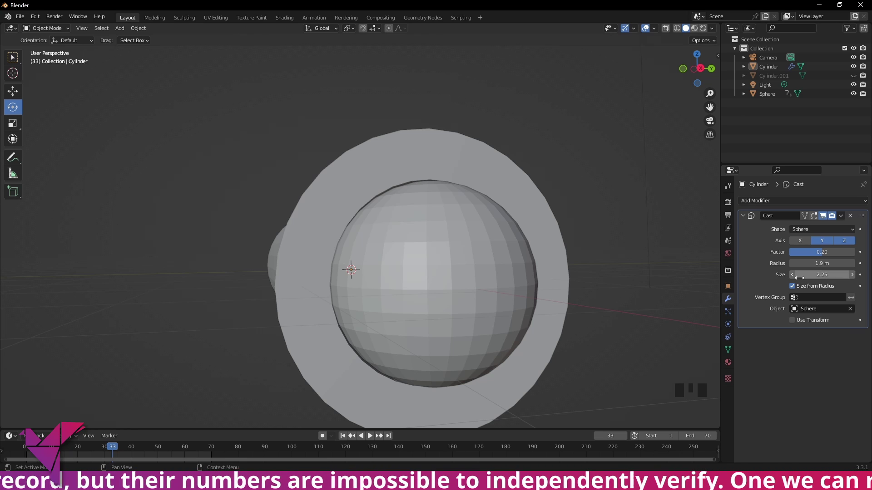
left_click(796, 321)
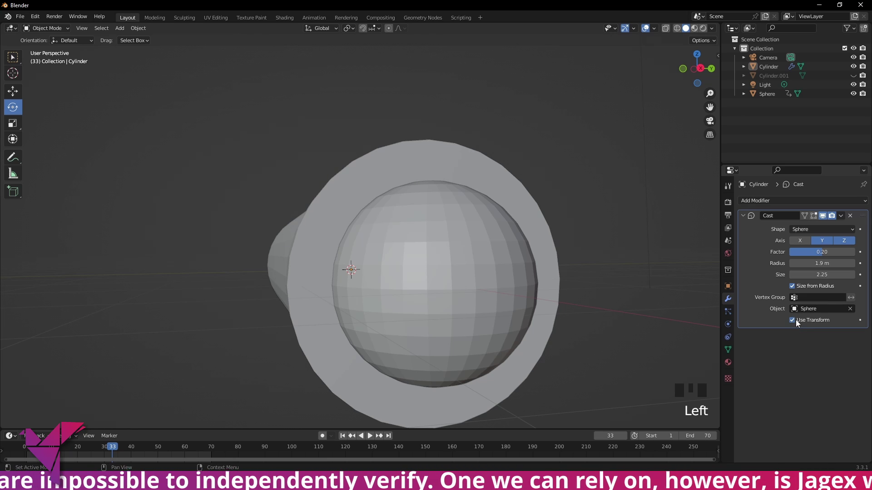
left_click(792, 320)
middle_click_drag(471, 228, 487, 228)
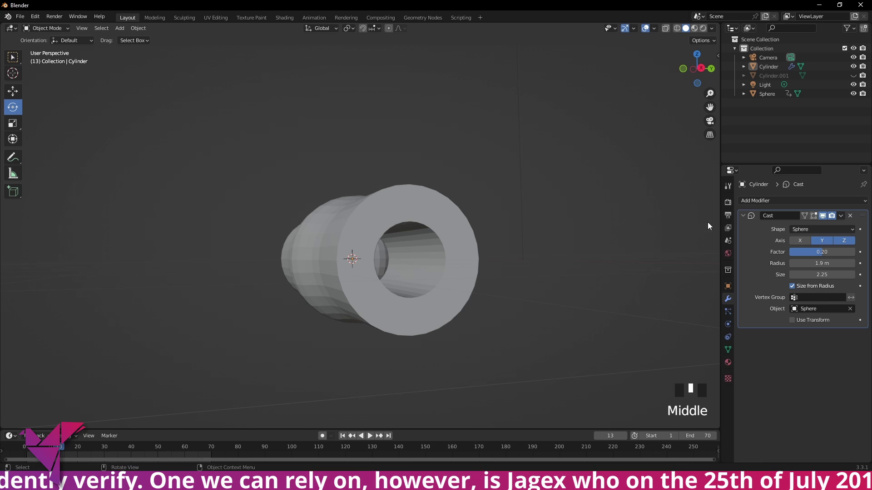
mouse_move(554, 260)
middle_mouse_down()
mouse_move(540, 260)
mouse_move(560, 259)
middle_mouse_up()
Switch the Cast shape to Cylinder and step frames to inspect the tube
left_click(804, 230)
left_click(810, 249)
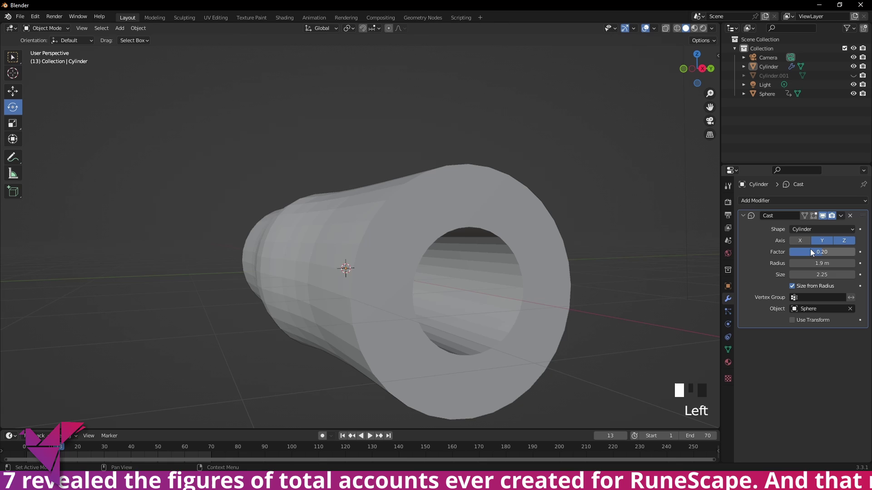
middle_click_drag(672, 248, 581, 247)
scroll(572, 248, "down", 2)
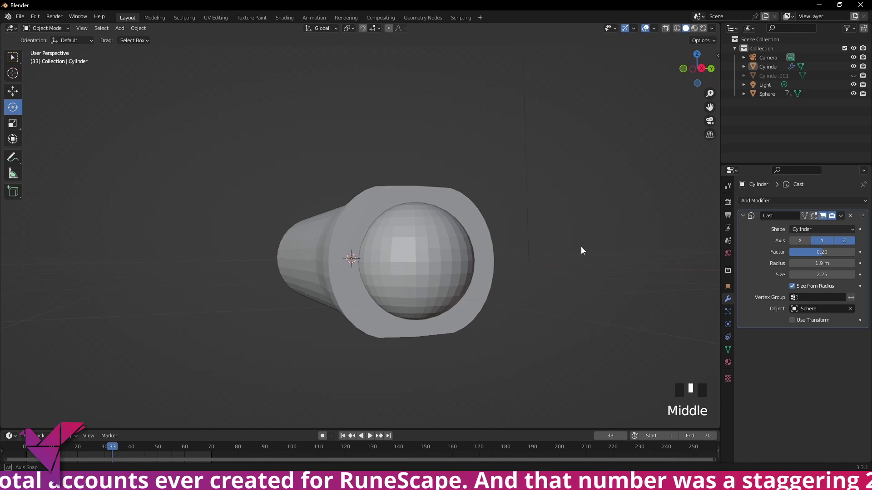
key("Left")
key("Left")
key("Left")
key("Right")
key("Right")
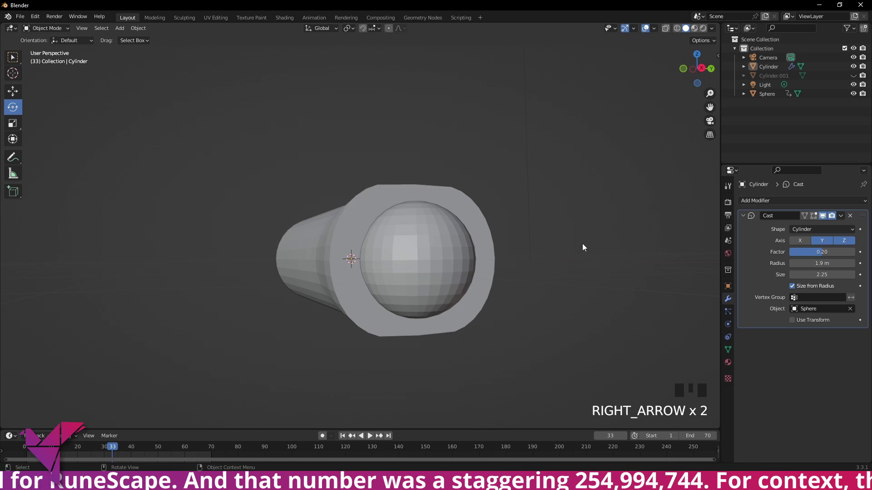
middle_click_drag(583, 243, 587, 248)
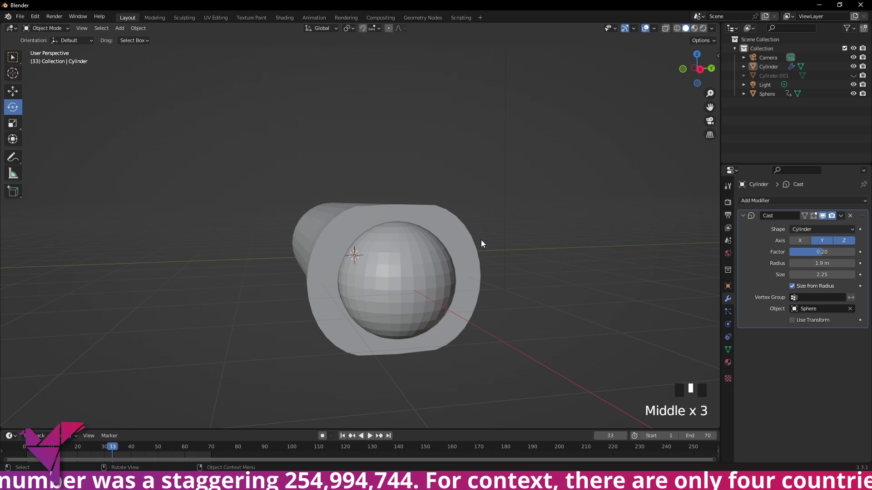
Try Sphere, then settle on Cuboid, viewing the boxy bulge at frame 25
left_click(834, 230)
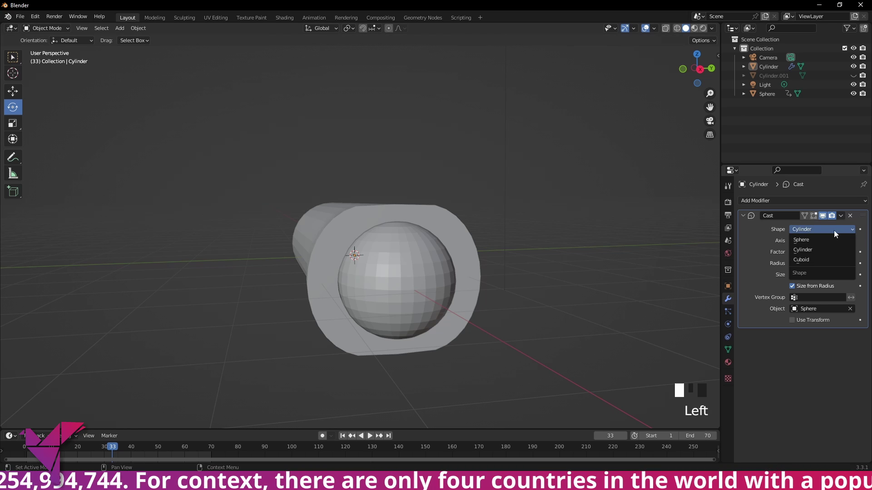
left_click(814, 237)
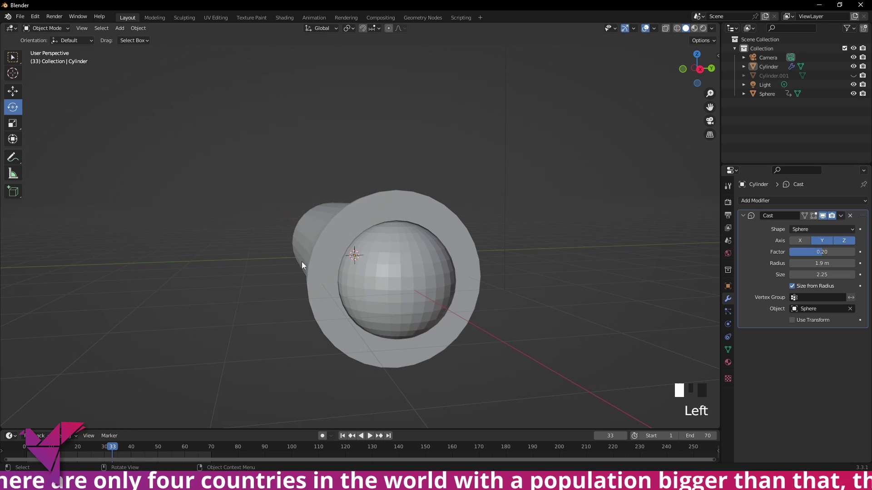
left_click(842, 229)
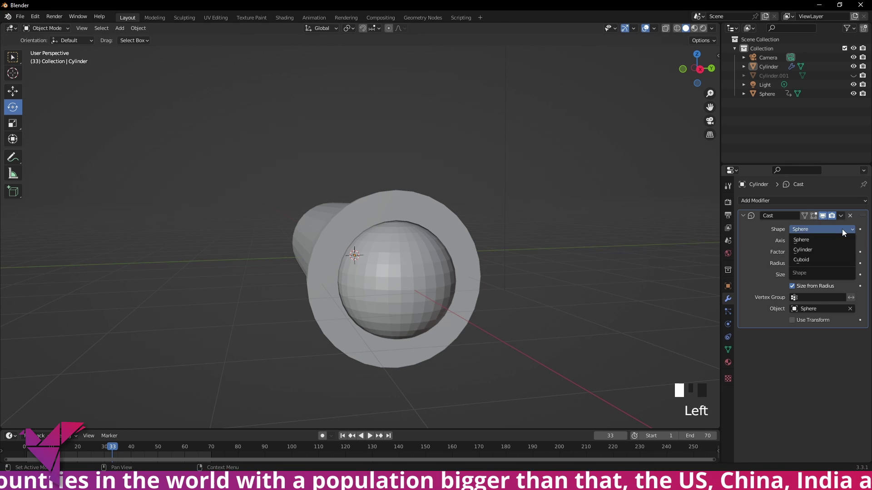
left_click(834, 256)
middle_click_drag(587, 244, 581, 242)
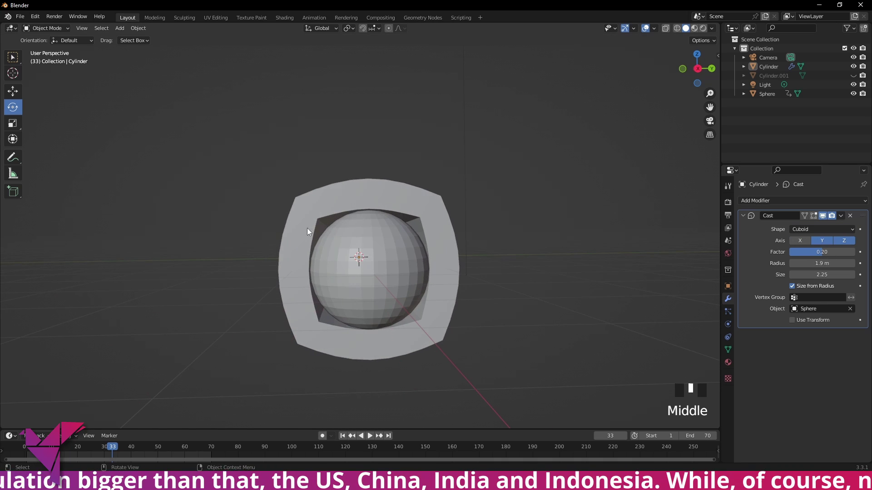
middle_click_drag(307, 228, 434, 315)
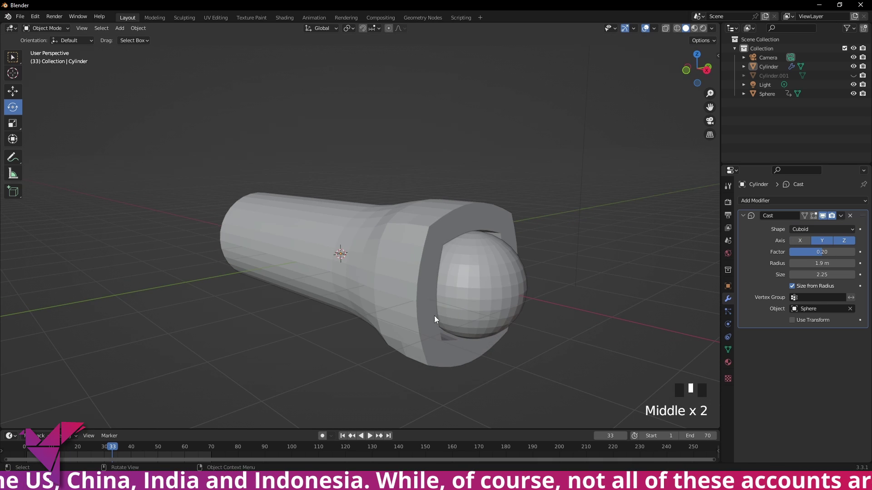
key("Left")
key("Left")
key("Left")
key("Left")
key("Left")
key("Left")
key("Left")
key("Left")
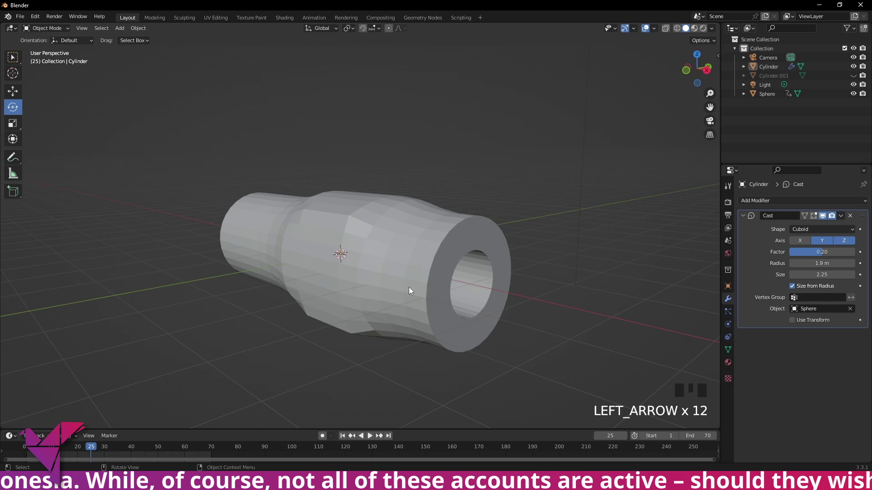
middle_click_drag(409, 287, 465, 250)
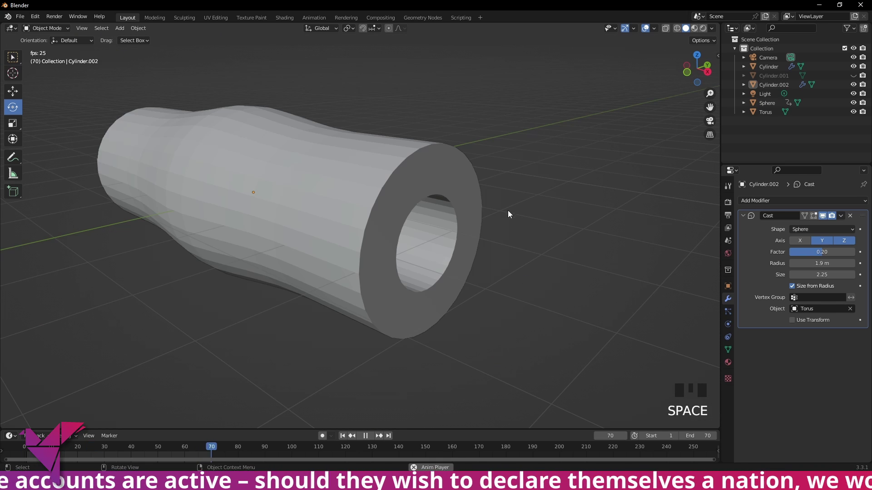
Keyframe the torus's location, then add another keyframe at frame 45
key("space")
middle_click_drag(502, 217, 303, 214)
left_click(295, 213)
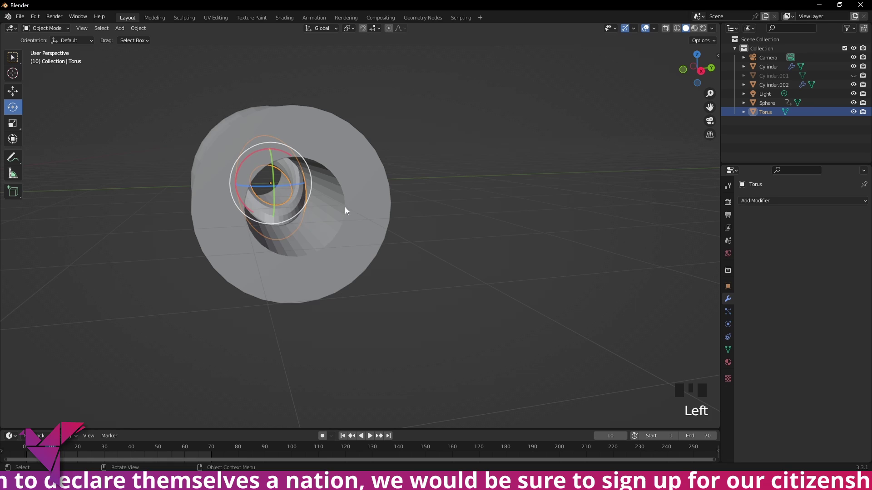
key("i")
left_click(325, 207)
left_click(146, 447)
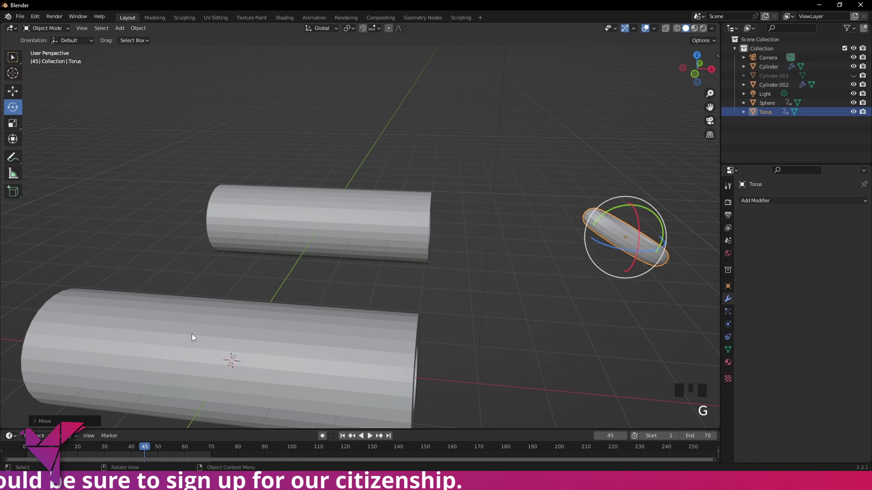
key("i")
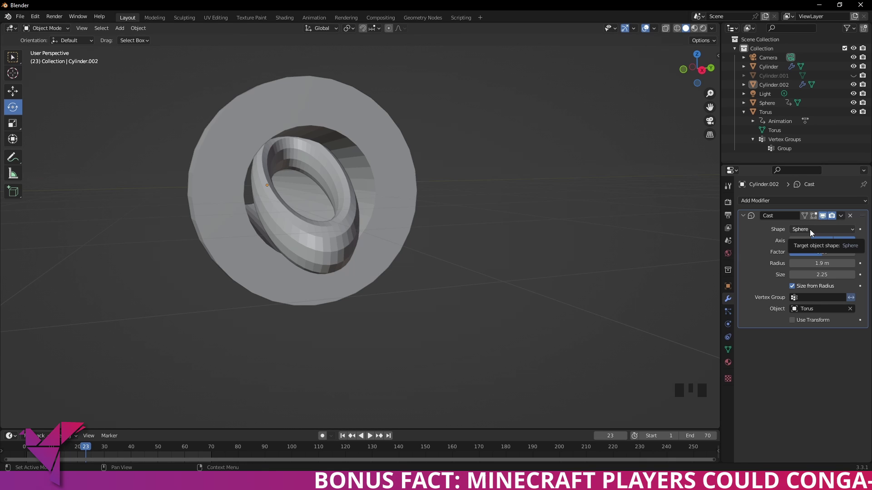
middle_click_drag(467, 273, 388, 160, "shift")
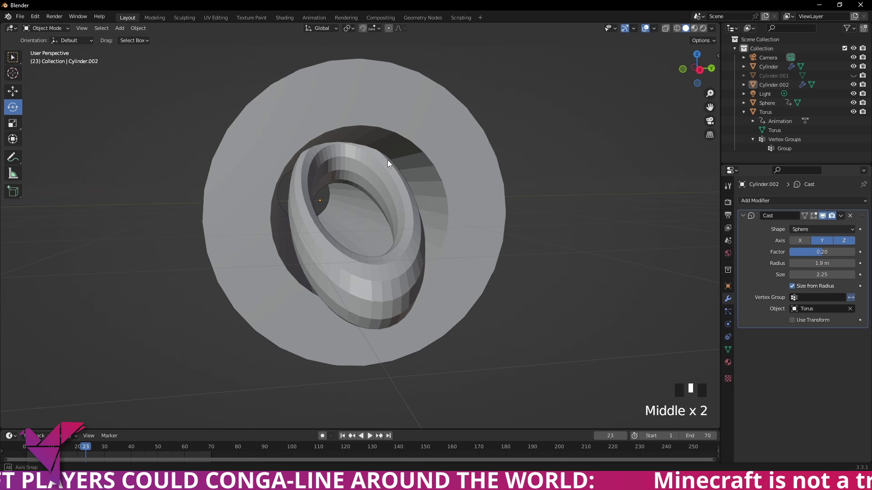
Enable Use Transform on the Cast and view frame 23 with the torus inside the tube
left_click(792, 320)
mouse_move(558, 218)
middle_mouse_down()
mouse_move(614, 233)
mouse_move(562, 228)
middle_mouse_up()
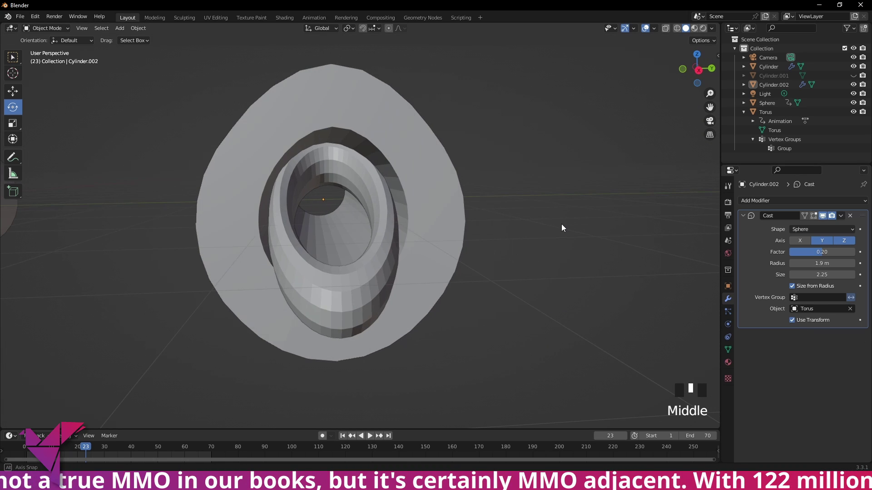
left_click(340, 312)
middle_click_drag(383, 304, 185, 417)
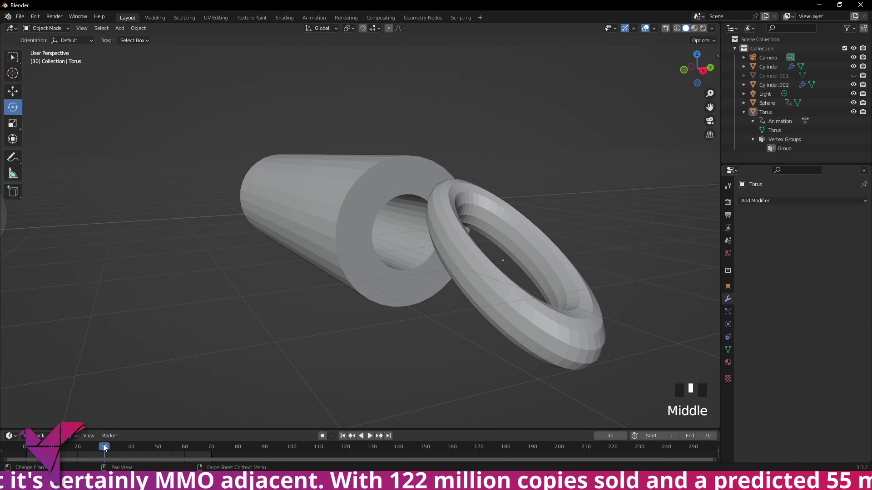
left_click_drag(104, 449, 86, 450)
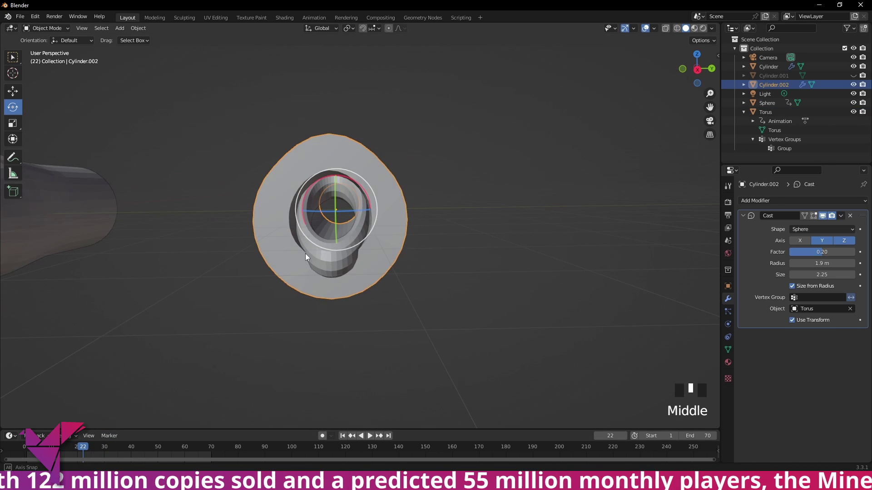
scroll(322, 213, "up", 2)
Raise the Cast factor of tube Cylinder.002 to 0.34
left_click(90, 447)
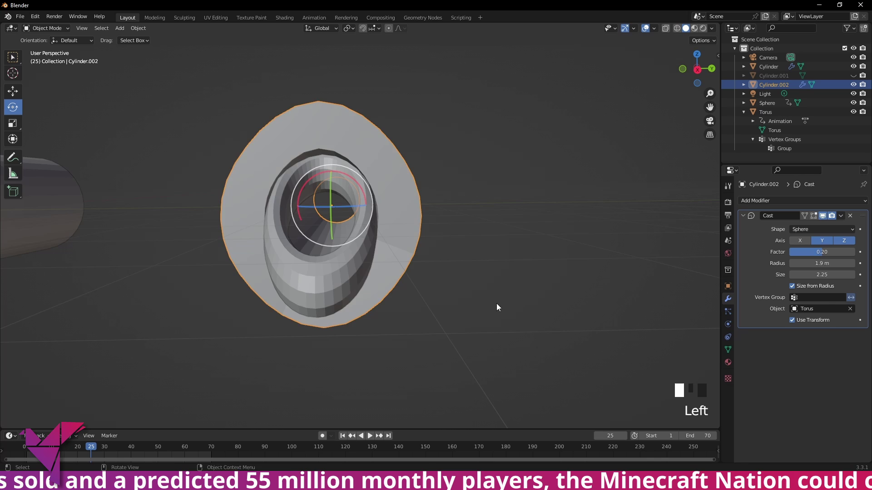
middle_click_drag(497, 308, 511, 309)
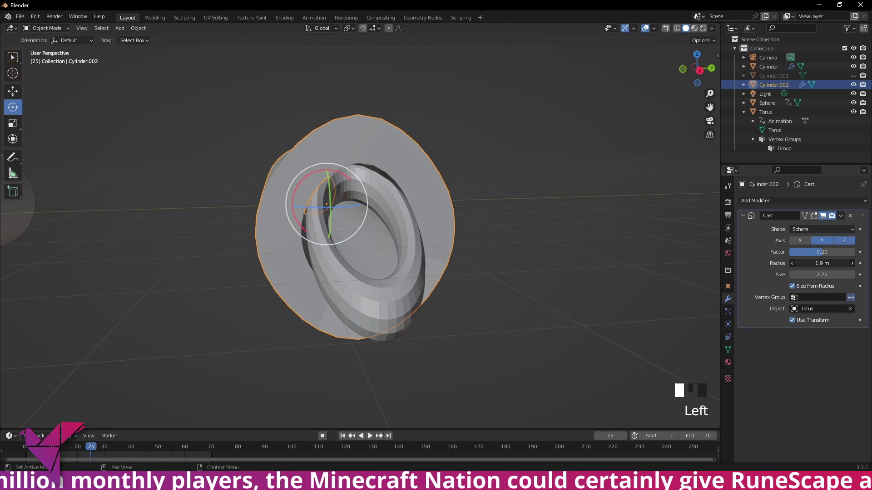
mouse_move(822, 263)
left_mouse_down()
mouse_move(831, 263)
mouse_move(818, 259)
left_mouse_up()
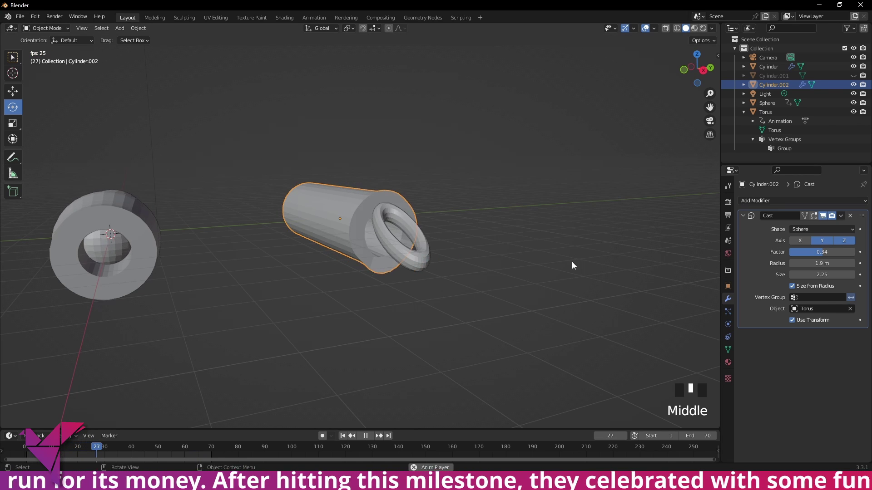
Change the easing mode of the torus's keyframes and replay the animation from the start
scroll(456, 241, "down", 2)
middle_click_drag(455, 240, 467, 243)
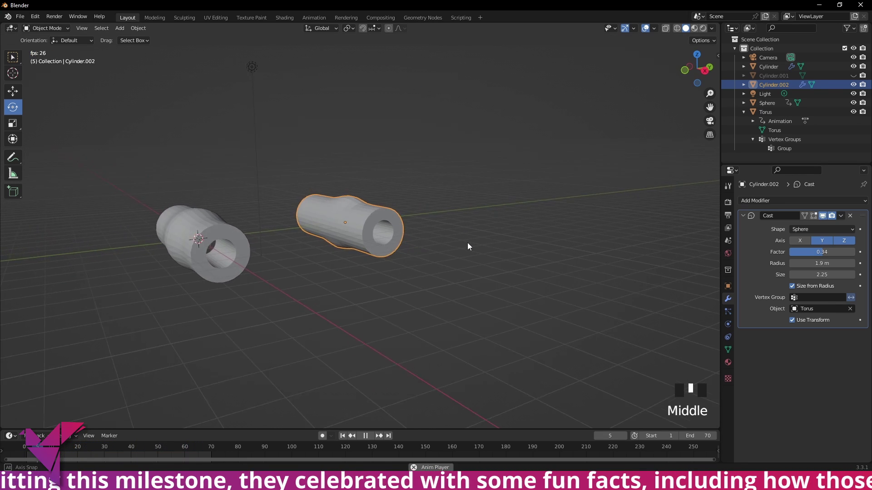
left_click(393, 230)
right_click(117, 454)
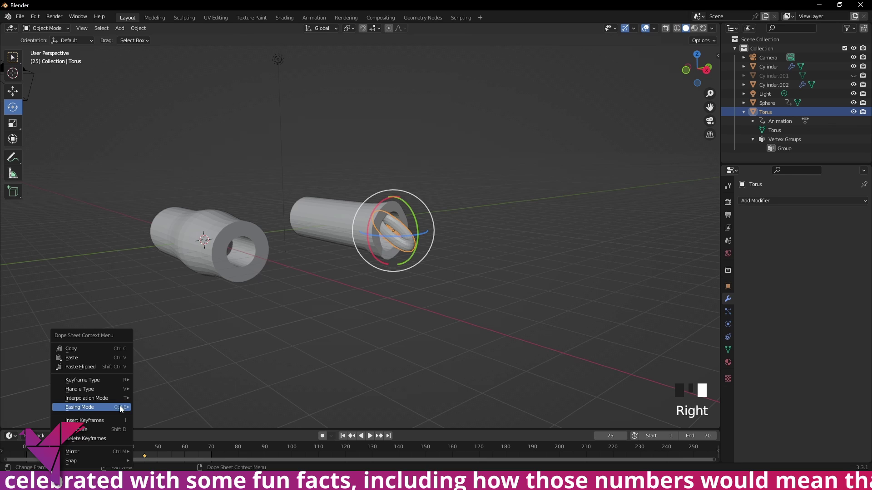
mouse_move(122, 399)
left_click(218, 395)
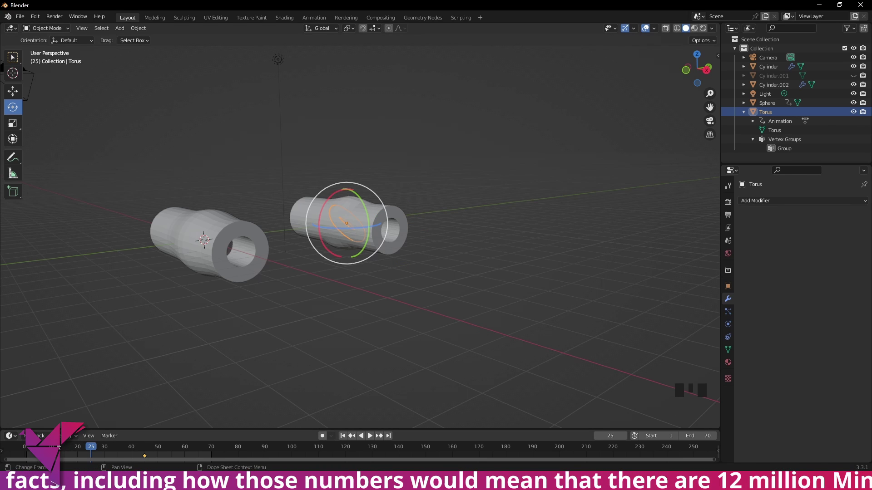
left_click(27, 449)
key("space")
Orbit around the whole scene while the tube animation plays, then pause playback
scroll(511, 173, "up", 2)
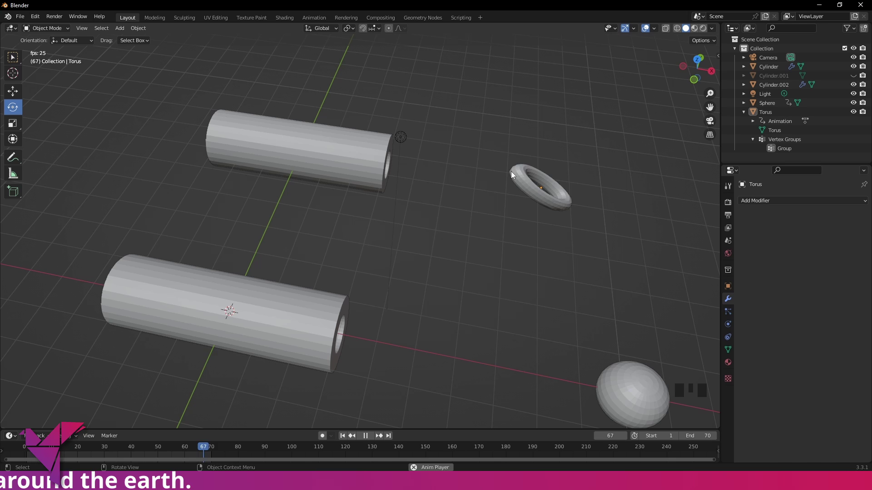
middle_click_drag(384, 318, 200, 291)
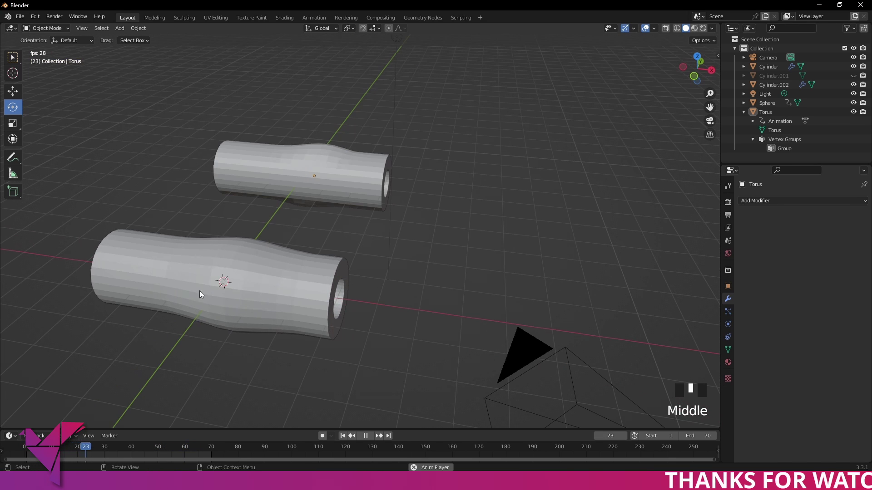
middle_click_drag(410, 295, 342, 306)
middle_click_drag(396, 327, 396, 326)
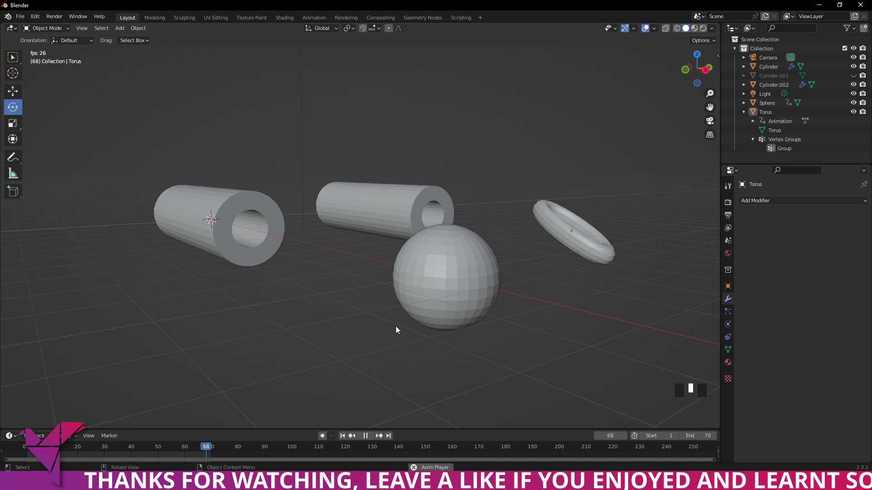
key("space")
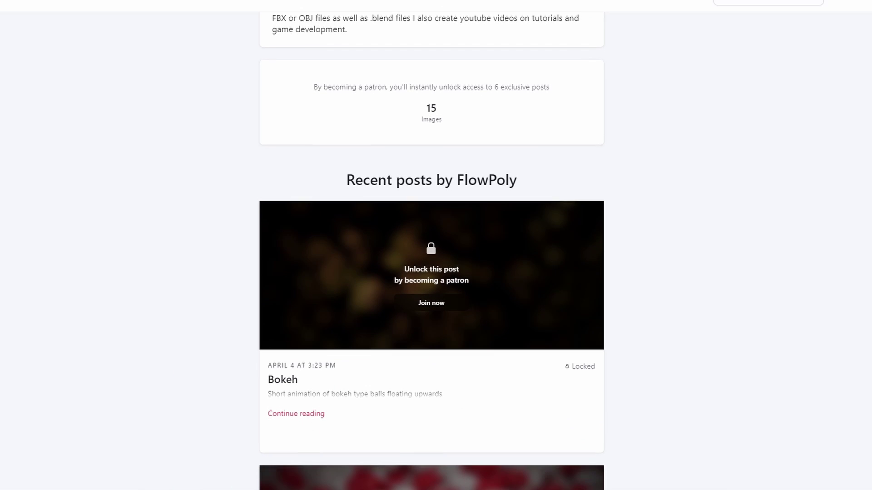
Scroll through FlowPoly's locked recent posts down to 4 Pack of Fun Procedural Shaders
scroll(432, 251, "down", 2)
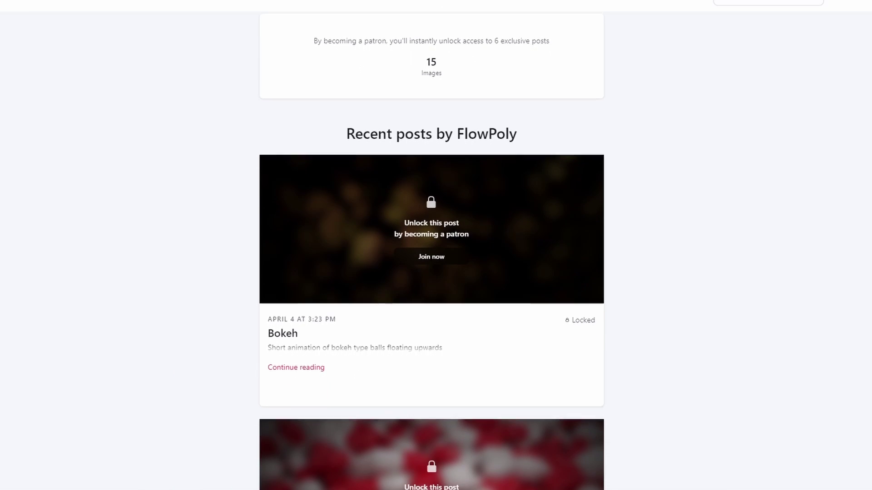
scroll(431, 251, "down", 3)
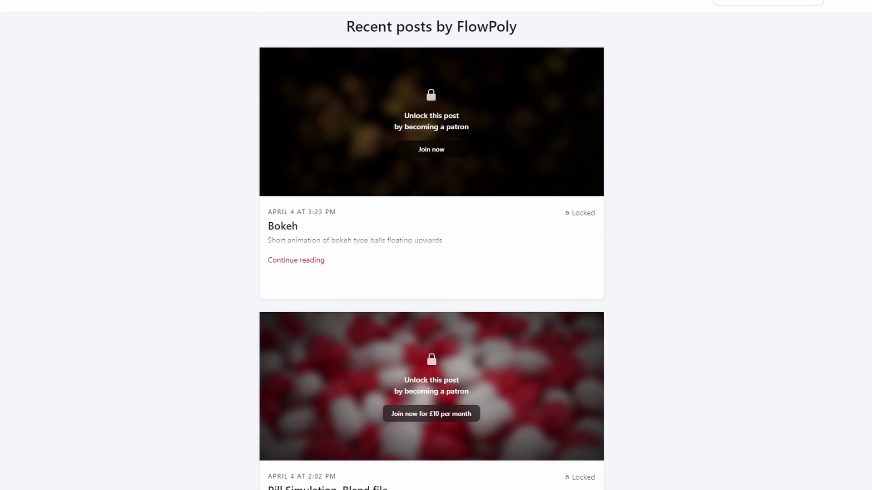
scroll(431, 250, "down", 3)
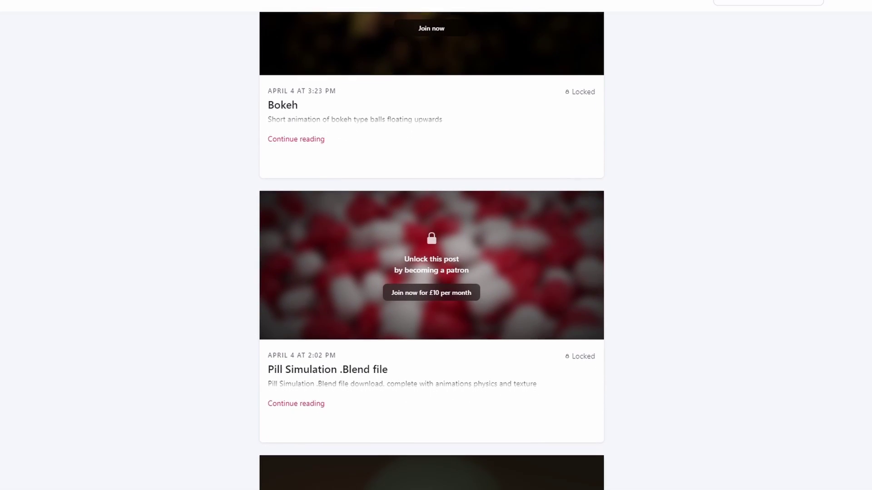
scroll(431, 251, "down", 3)
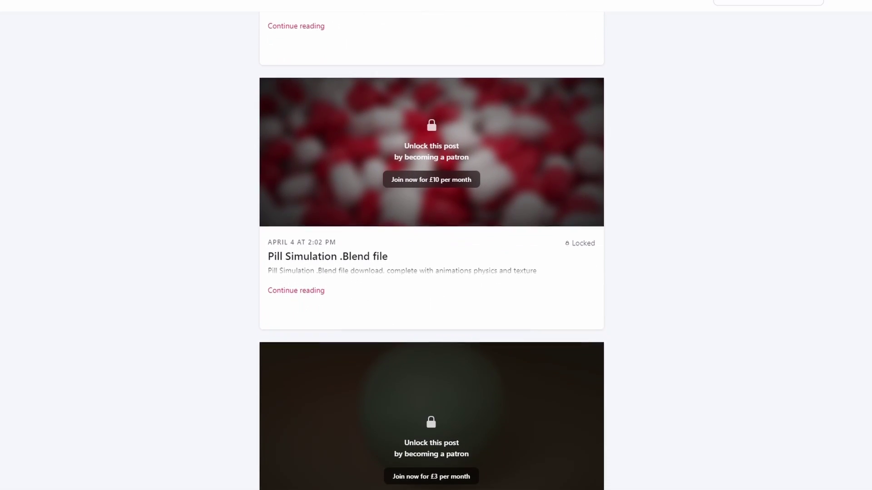
scroll(431, 251, "down", 2)
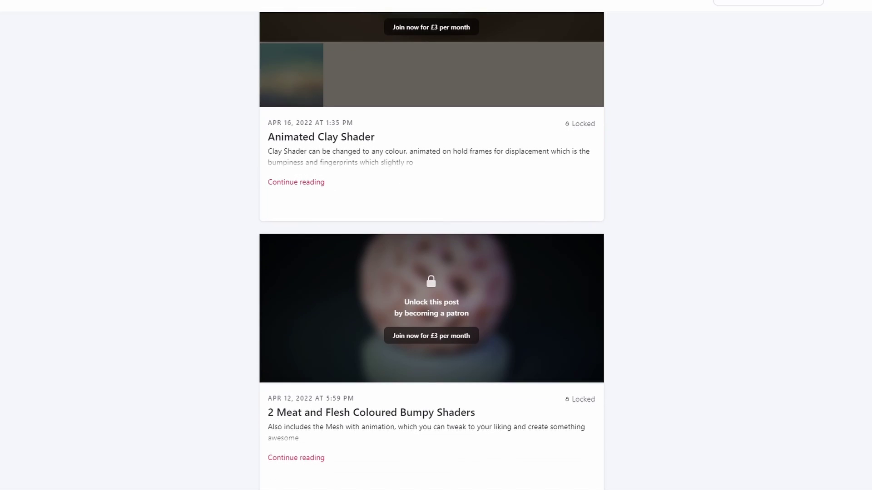
scroll(431, 251, "down", 3)
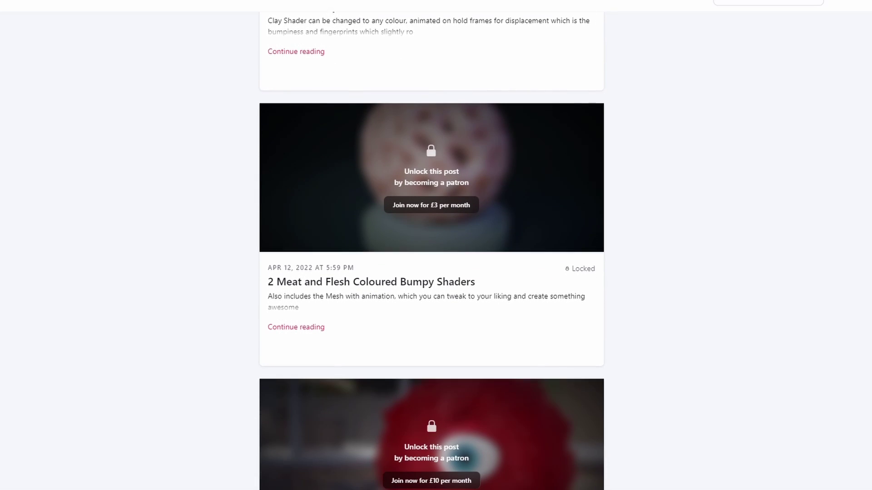
scroll(432, 251, "down", 3)
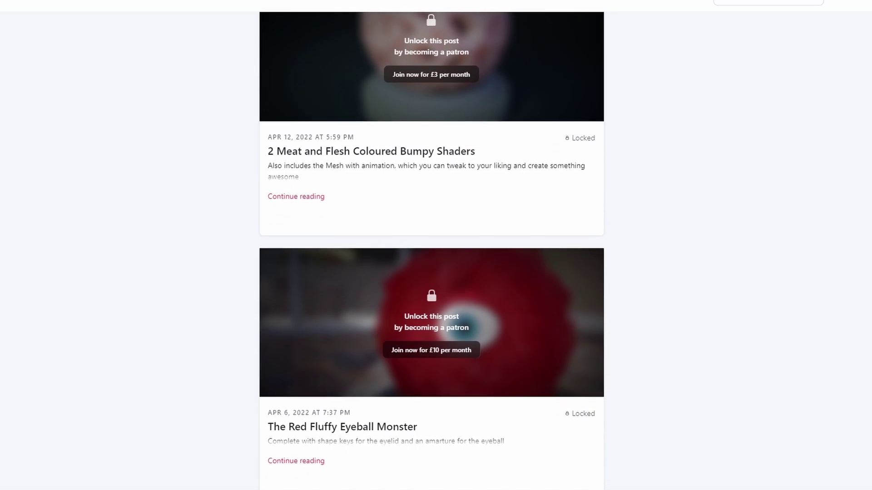
scroll(431, 251, "down", 3)
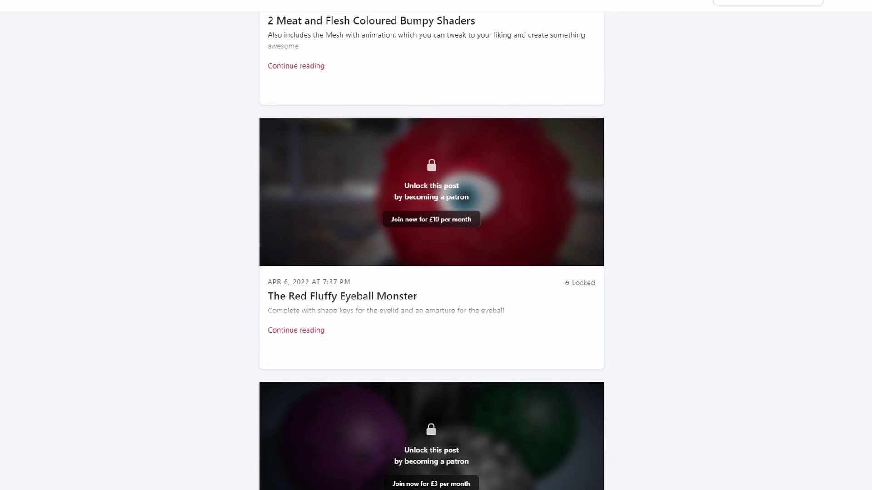
scroll(432, 251, "down", 3)
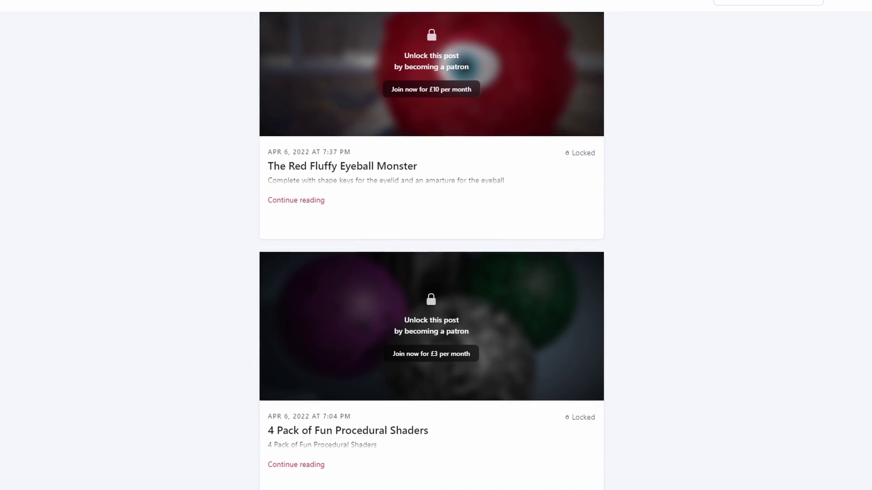
scroll(431, 250, "down", 2)
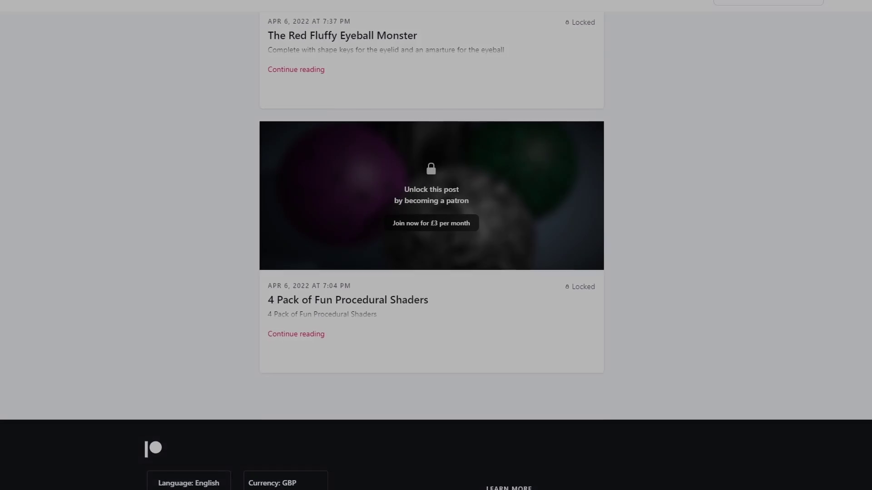